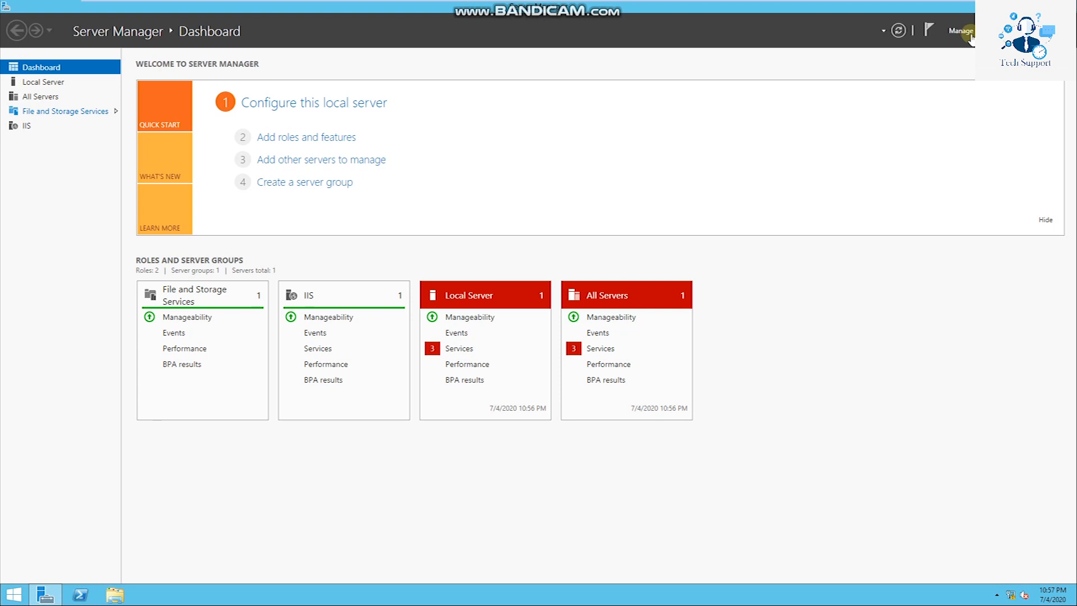
Step: Start adding roles and features, choosing a role-based or feature-based installation on the preselected destination server
left_click(967, 33)
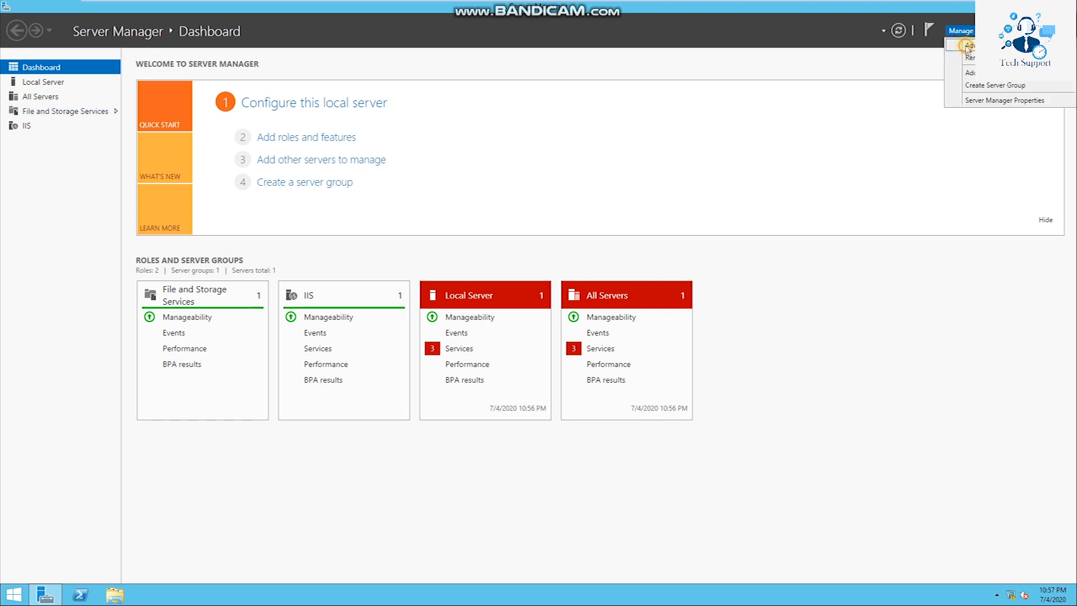
left_click(967, 46)
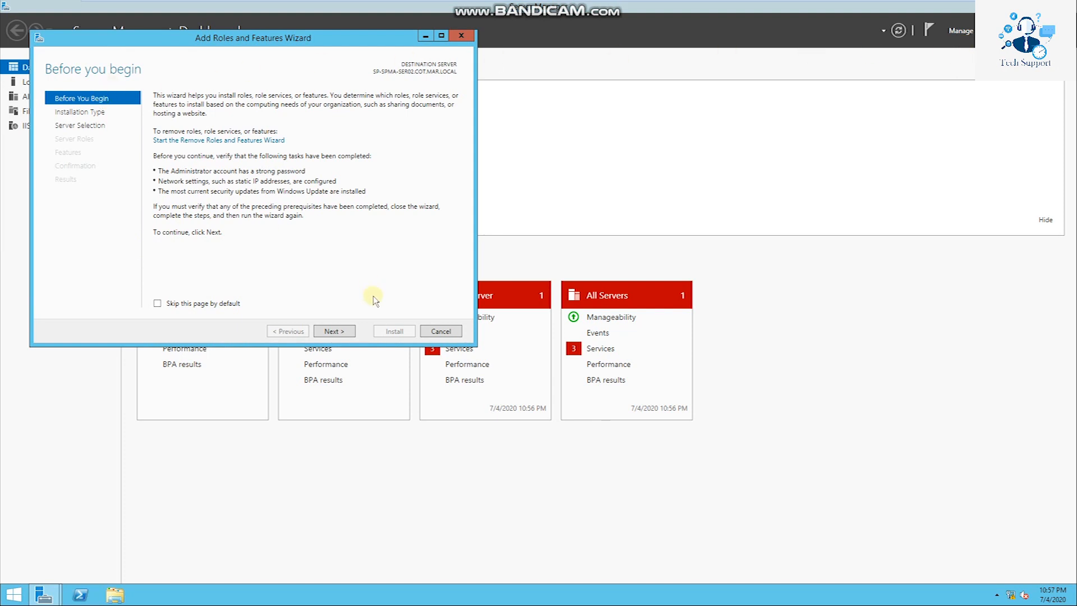
left_click_drag(521, 213, 475, 180)
left_click(581, 465)
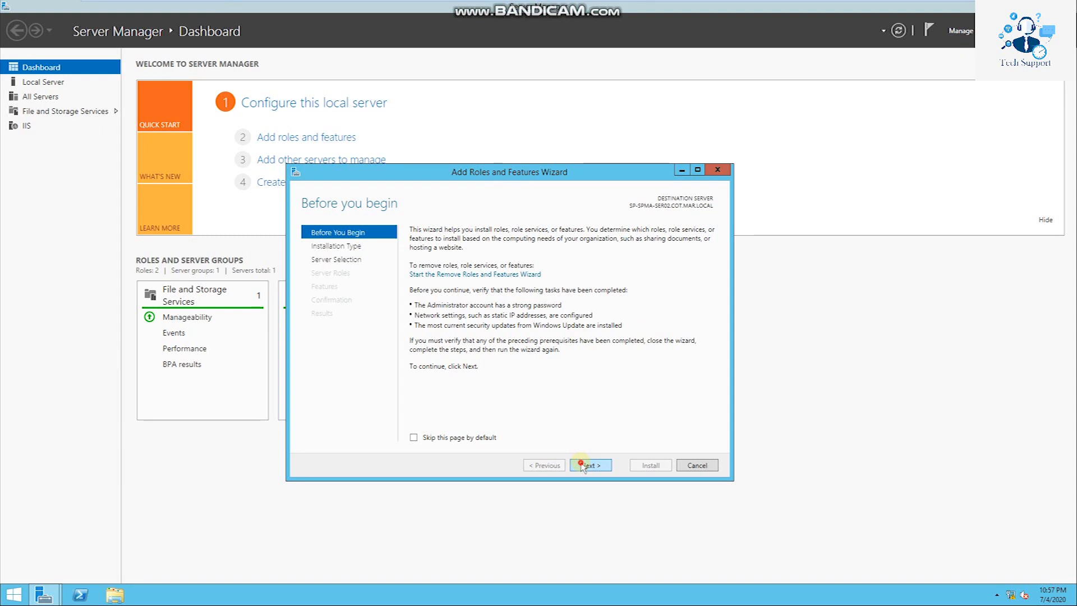
left_click(585, 465)
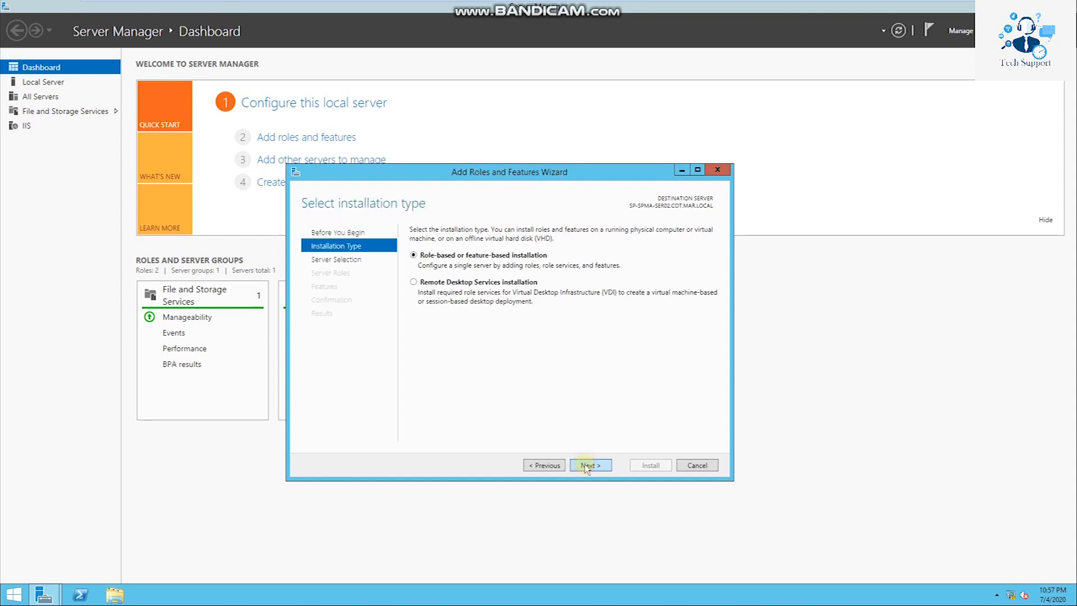
left_click(585, 464)
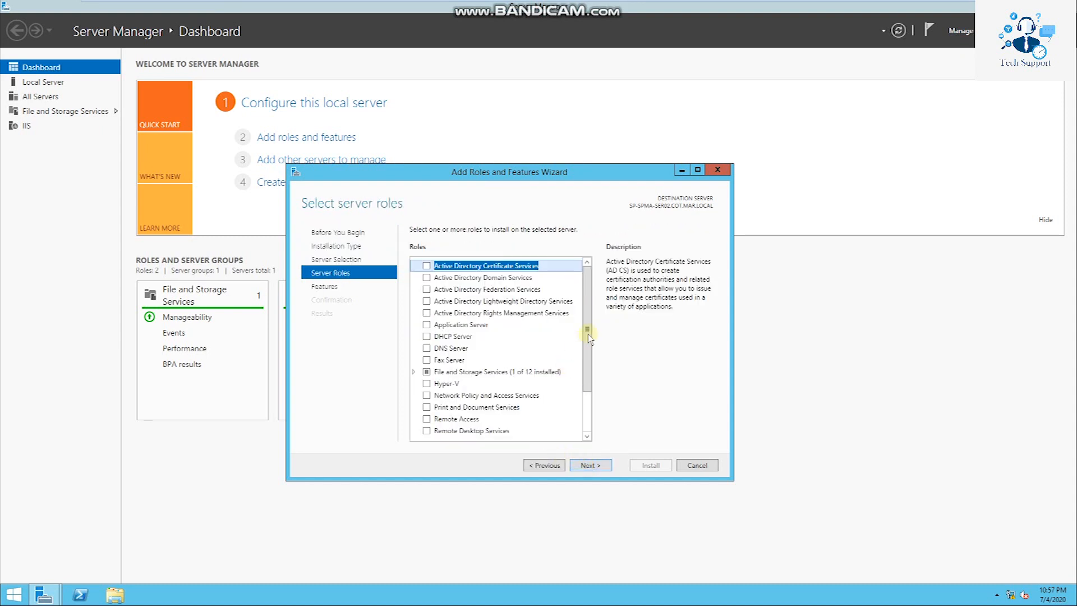
Step: Add the Windows Server Update Services role with its required features and management tools, keeping the default feature selection
left_click_drag(587, 349, 591, 395)
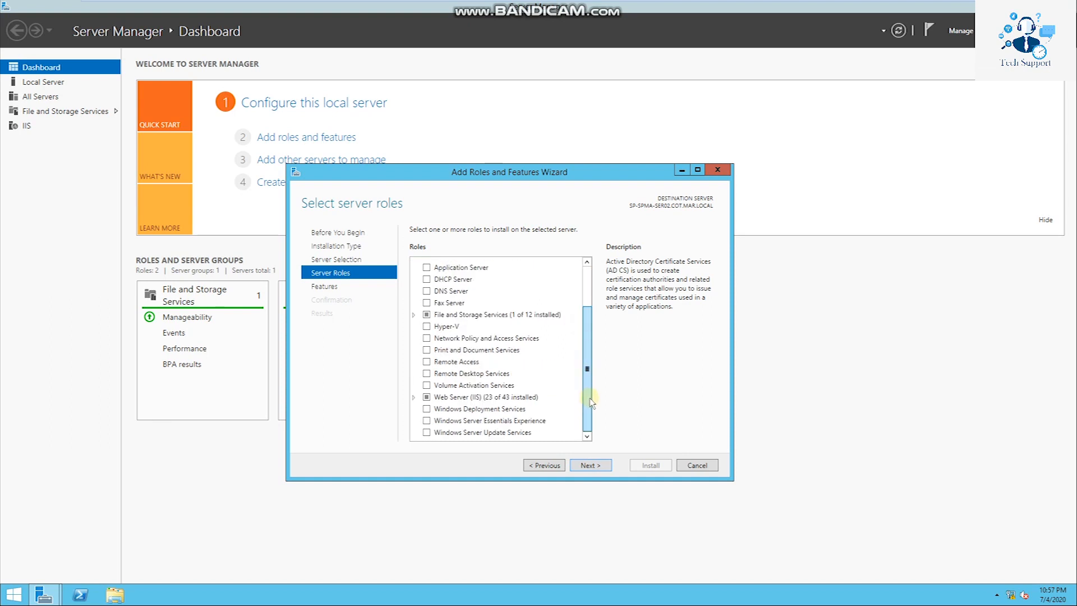
left_click(426, 432)
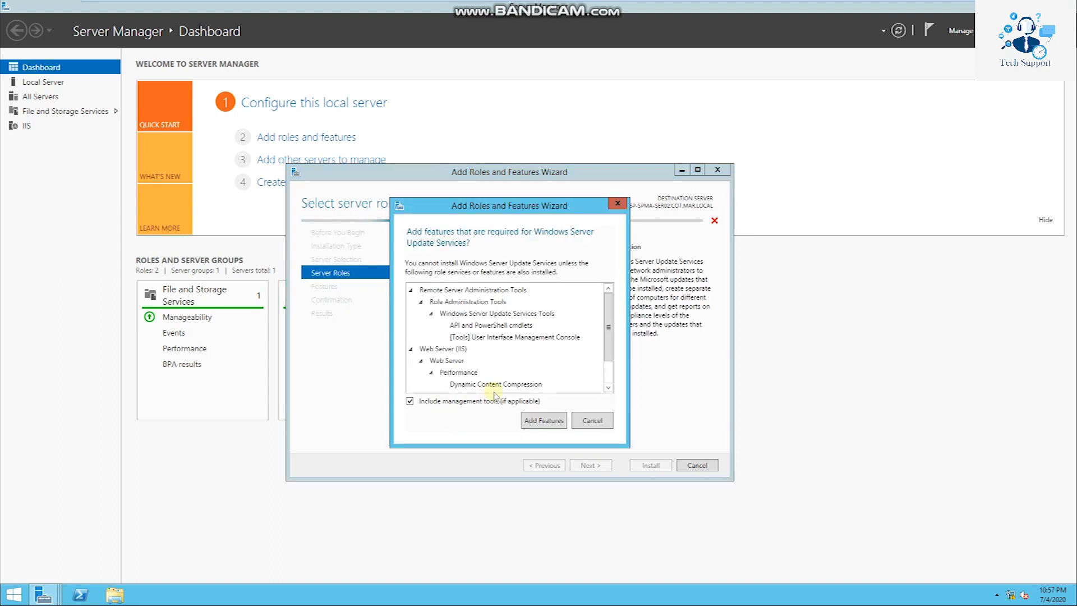
left_click(533, 419)
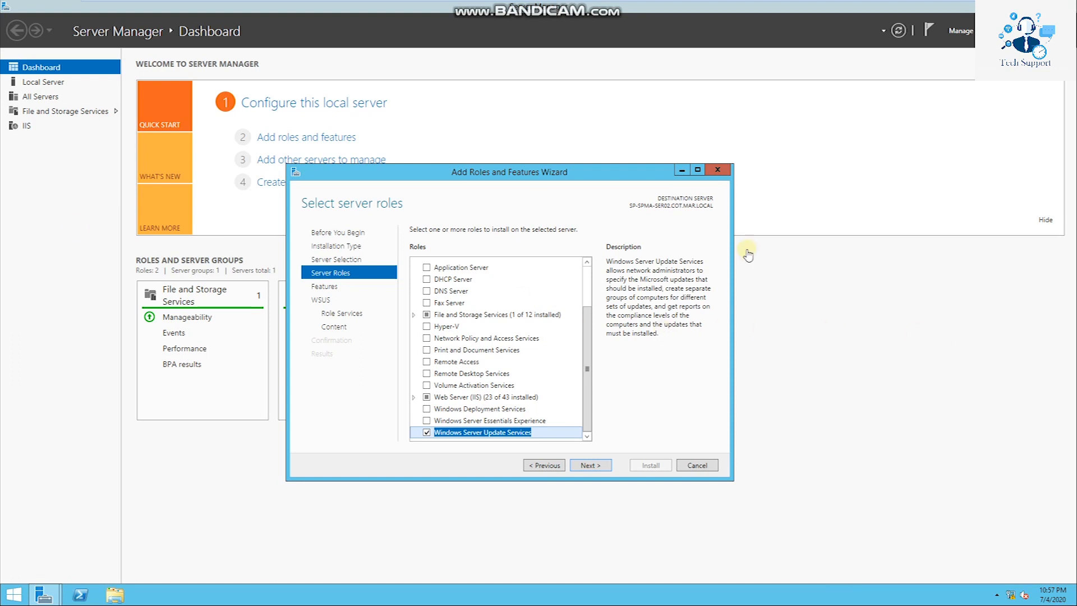
left_click(584, 466)
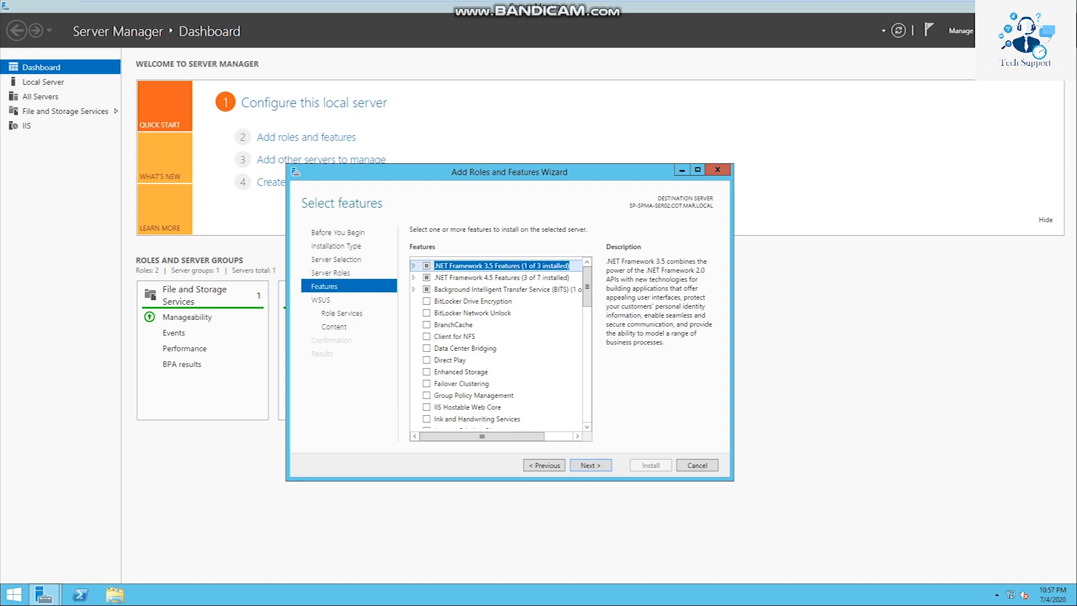
left_click(573, 466)
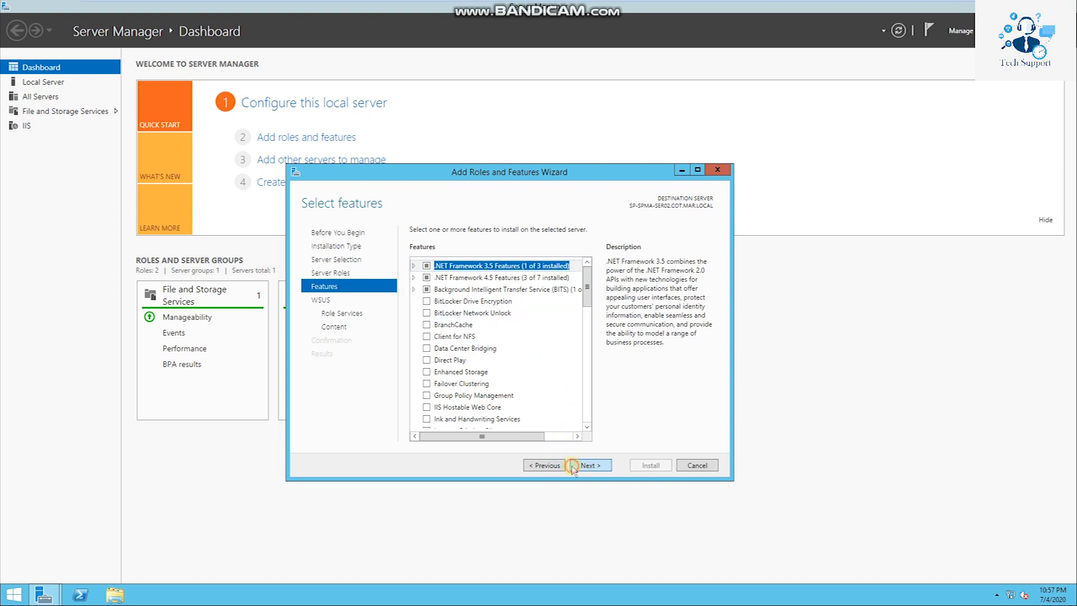
left_click(572, 465)
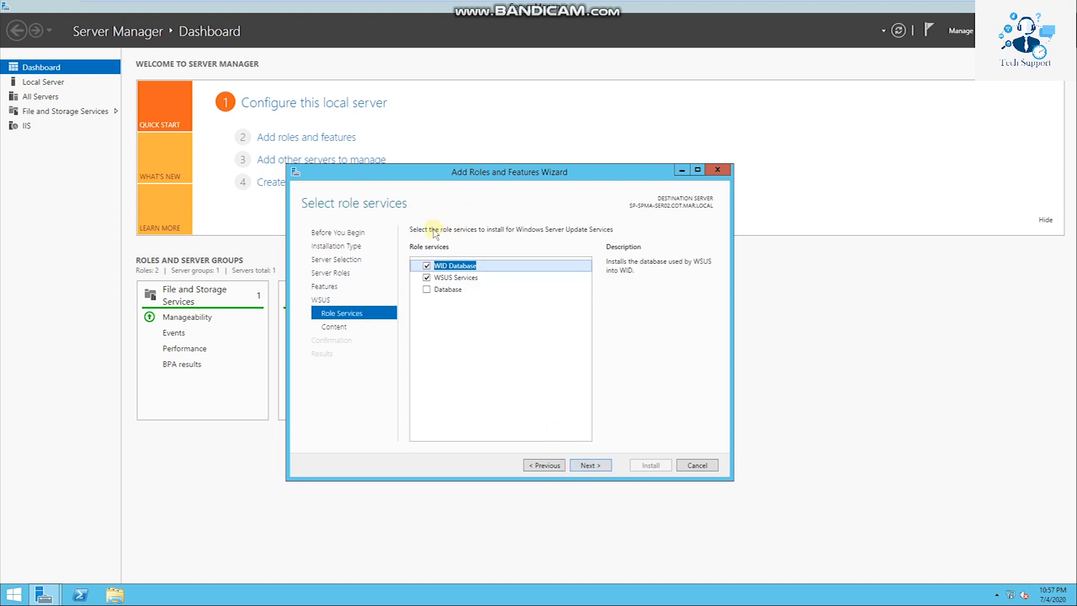
Step: Select the Database role service for WSUS instead of WID Database, keeping WSUS Services, and continue to the content location
left_click(427, 289)
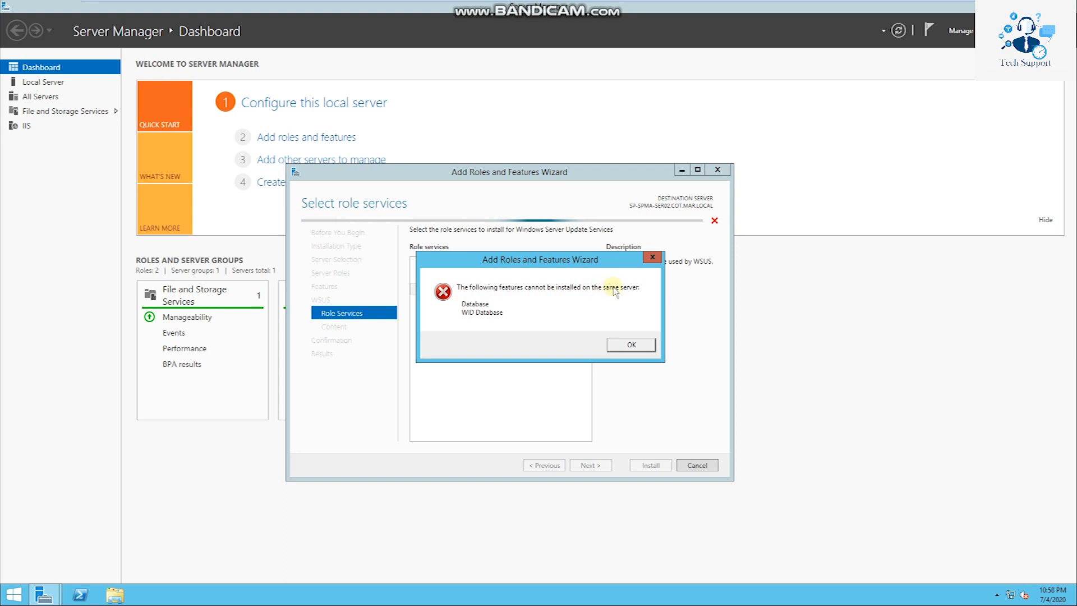
left_click(629, 345)
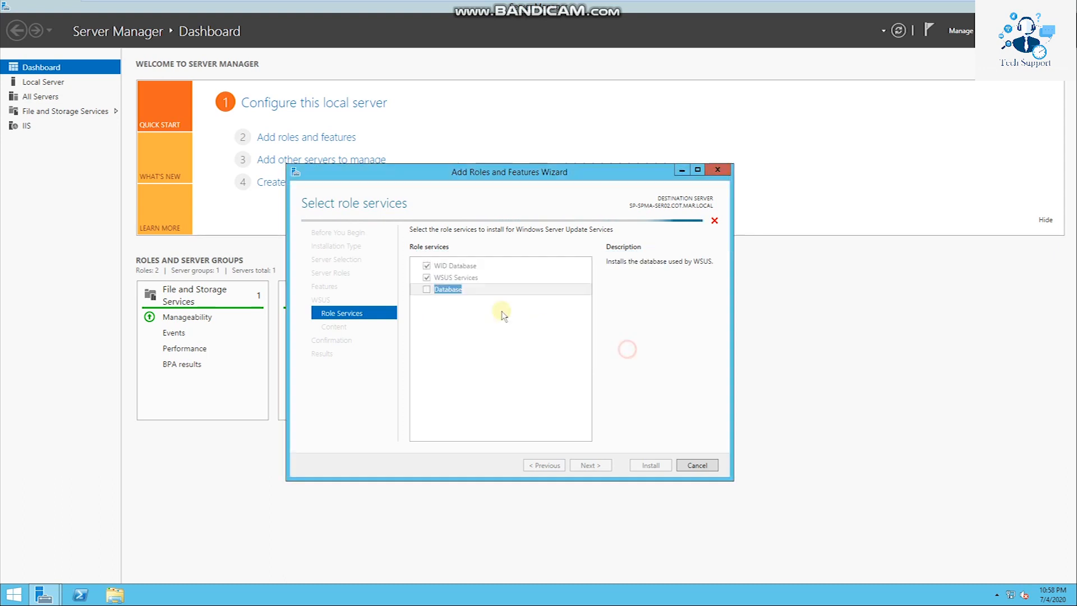
left_click(427, 265)
left_click(426, 289)
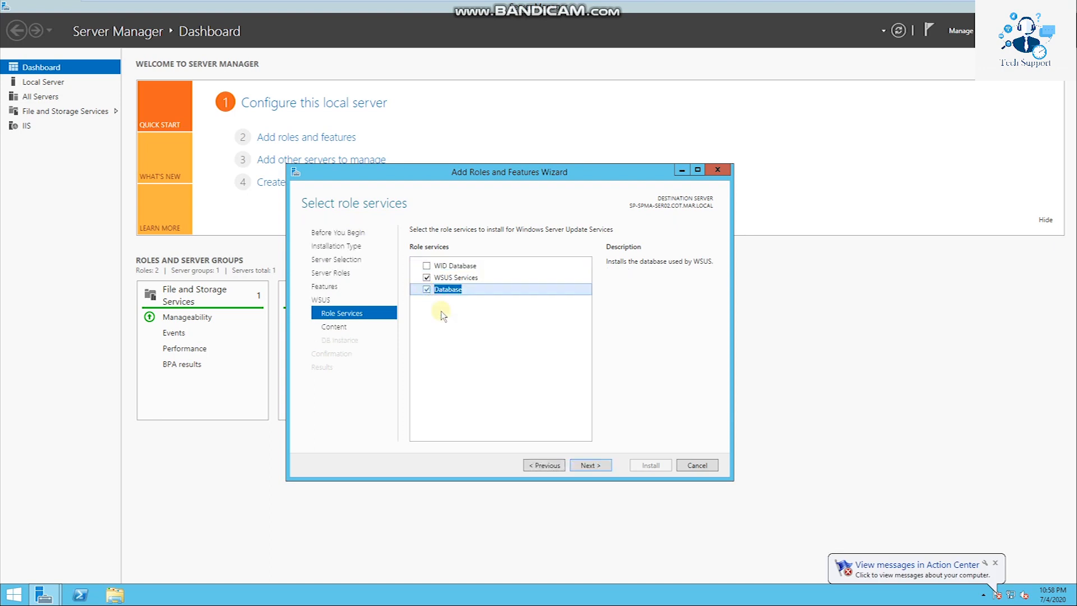
left_click(589, 465)
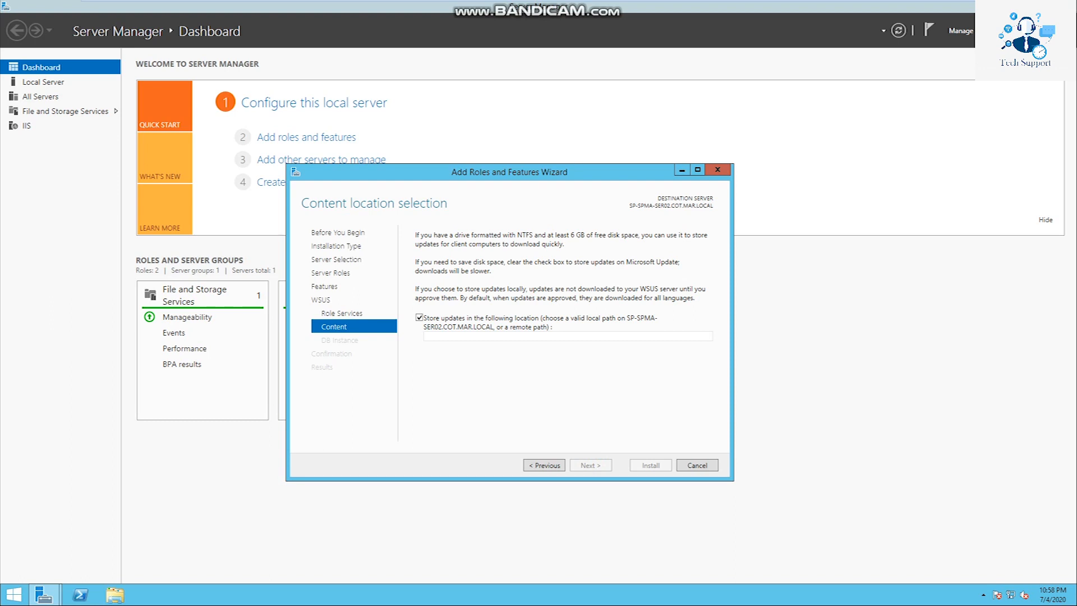
Step: Switch to File Explorer and create a folder named Source on Local Disk (C:)
key("super+e")
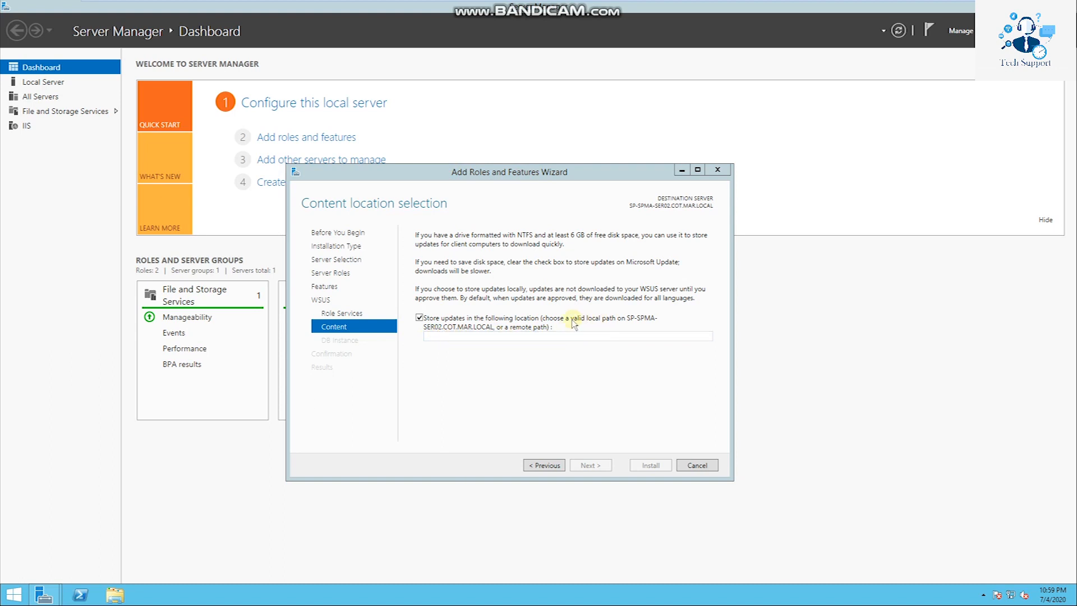
left_click(114, 596)
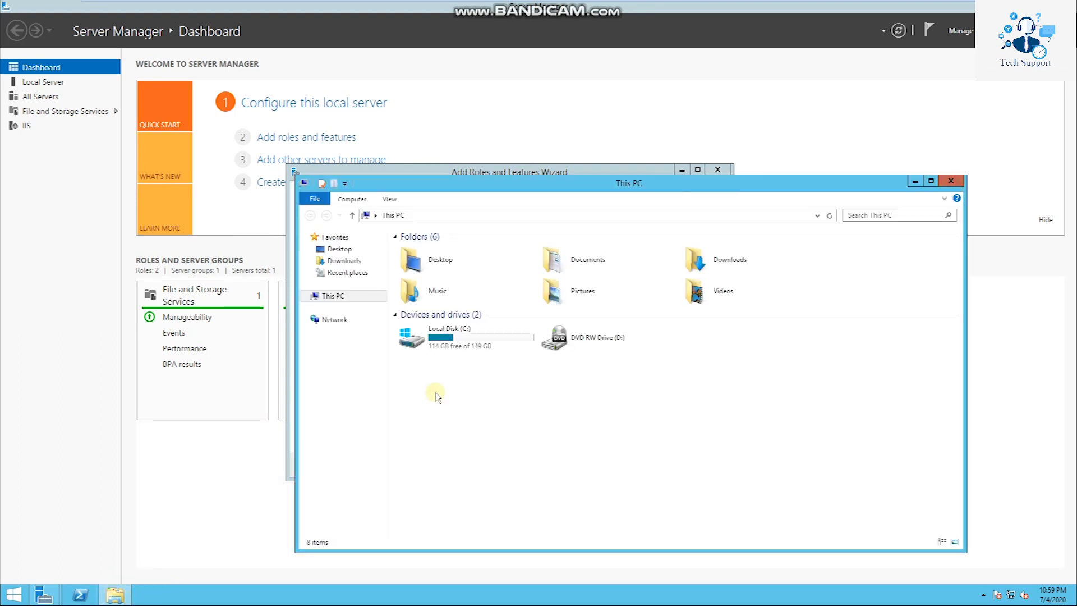
double_click(461, 335)
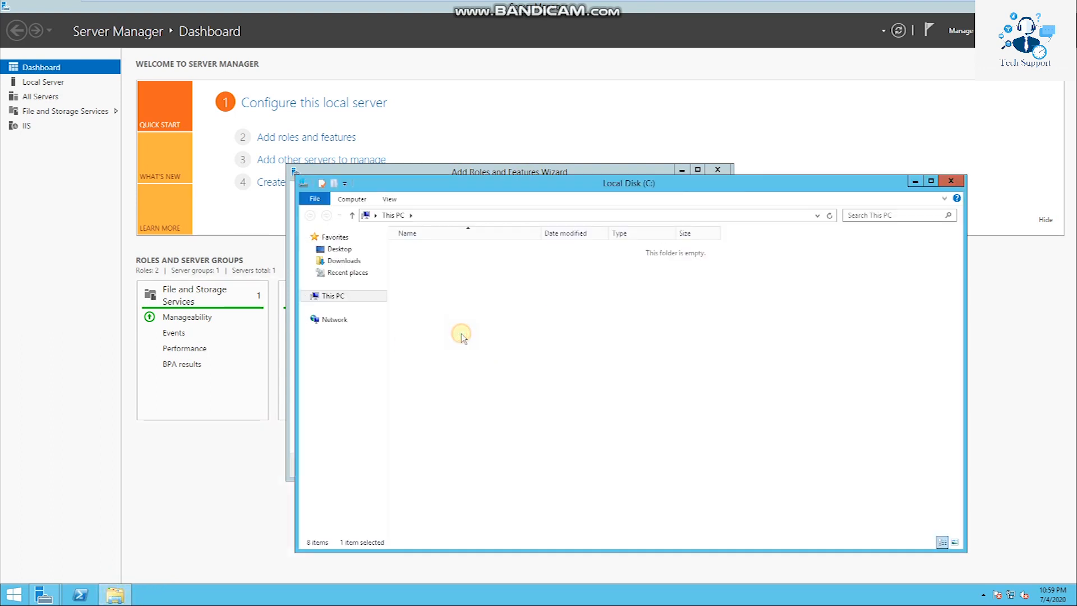
right_click(460, 335)
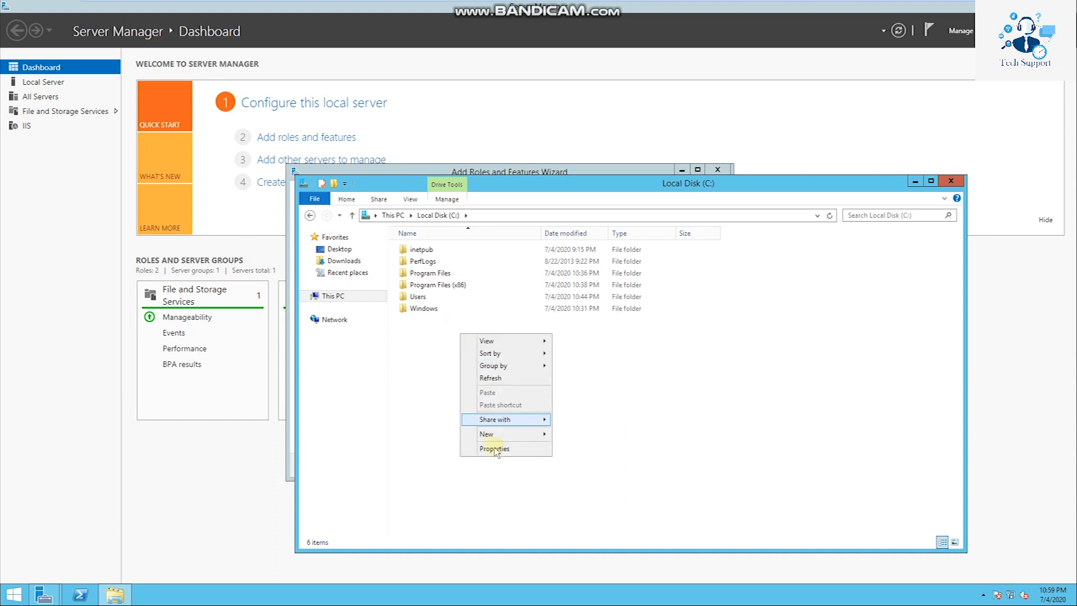
mouse_move(497, 439)
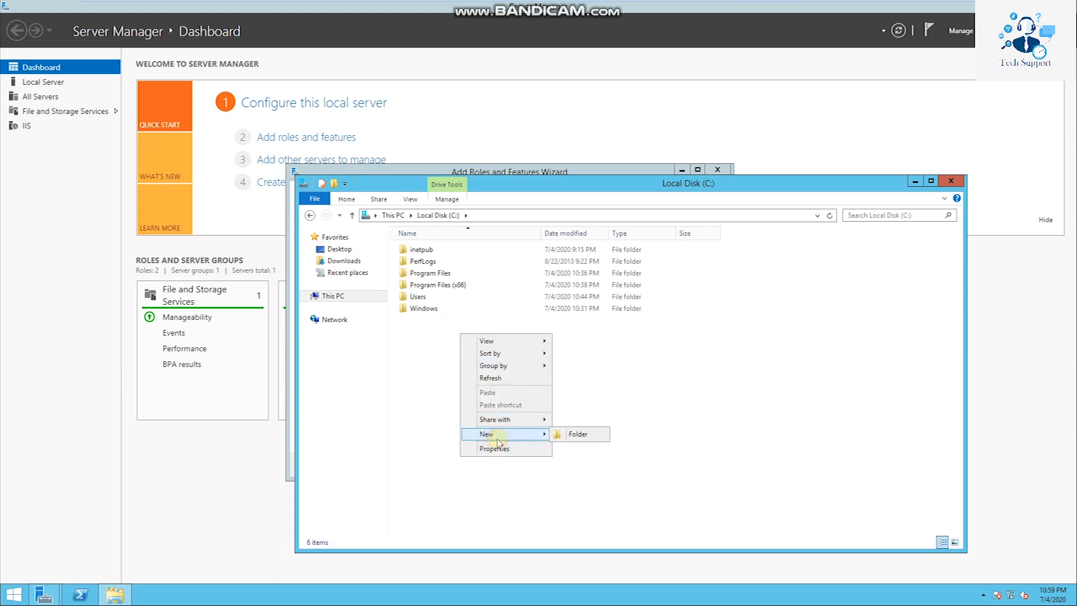
left_click(566, 434)
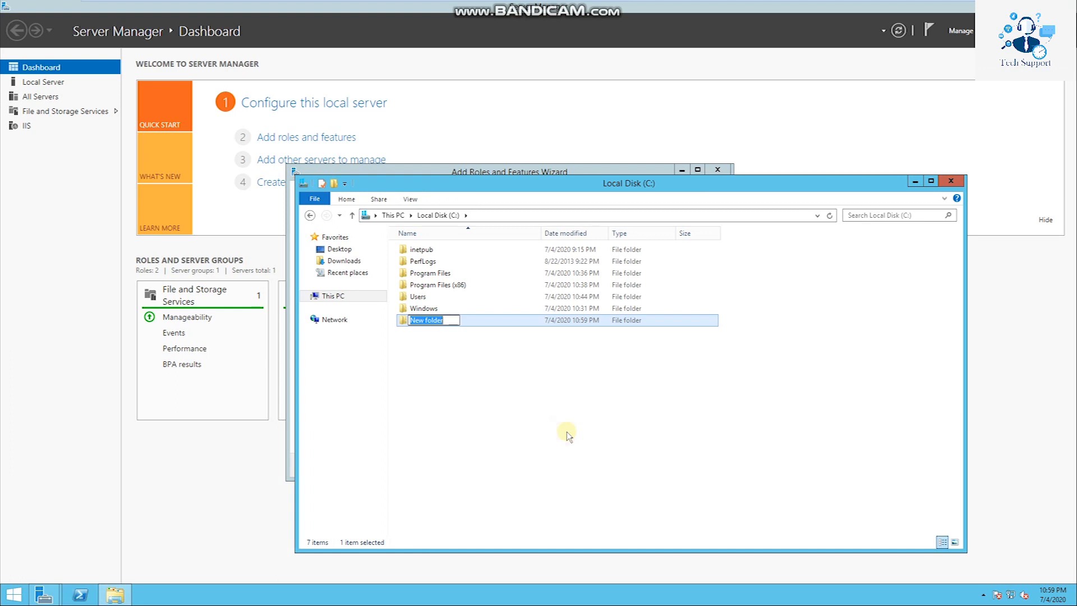
type("Sou")
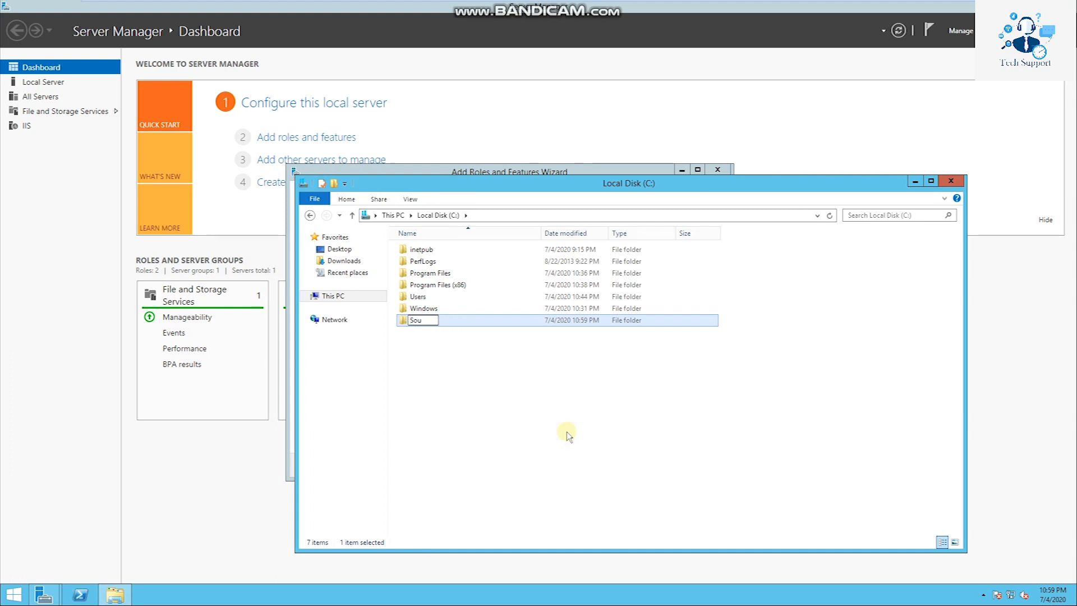
type("rce")
key("Return")
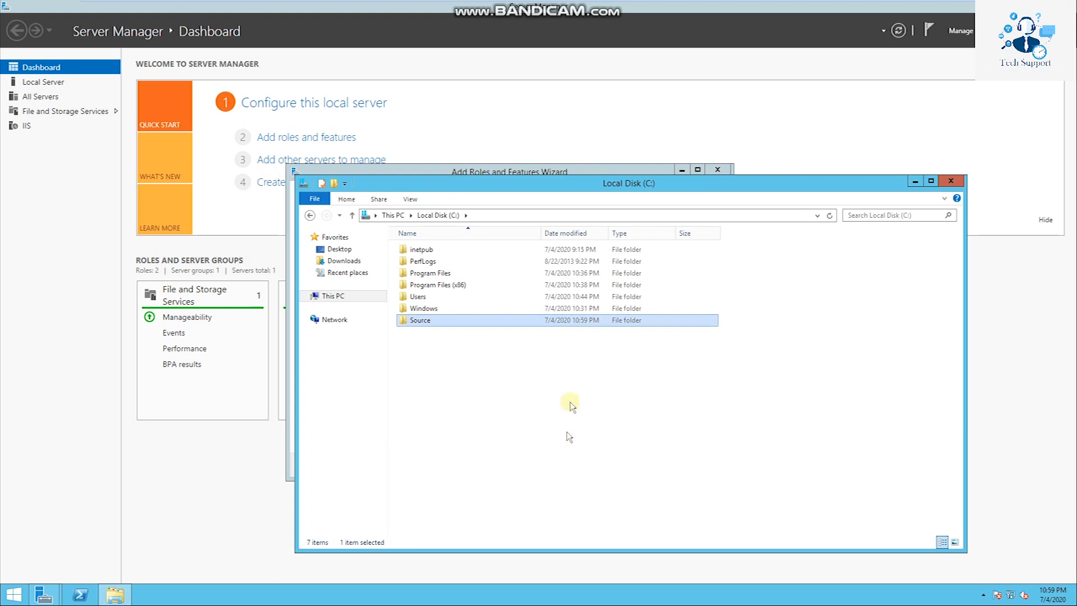
Step: Create a subfolder named Updates inside the Source folder
double_click(448, 320)
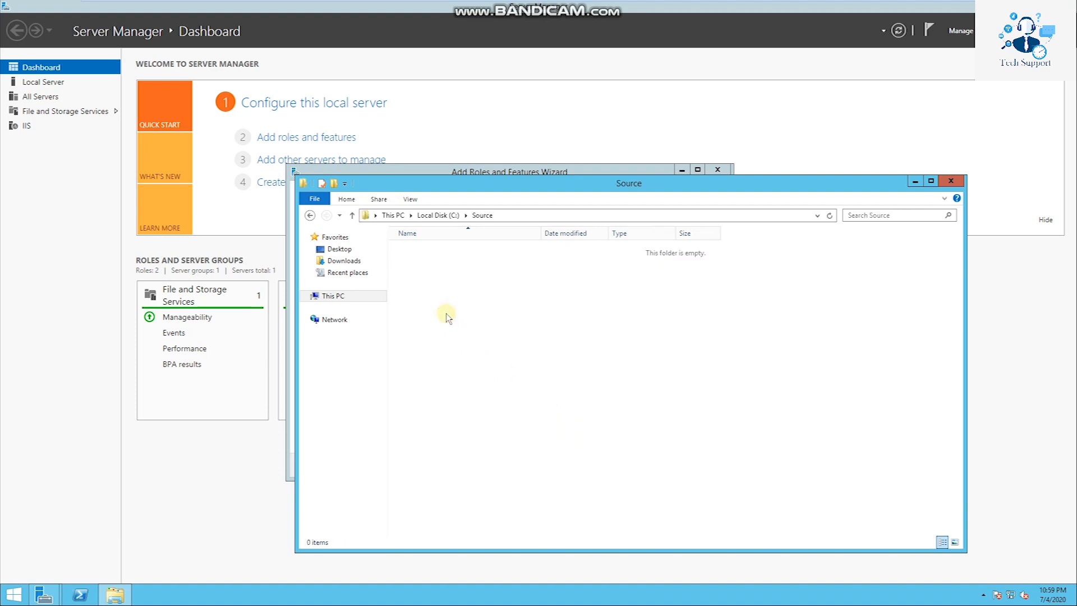
right_click(438, 297)
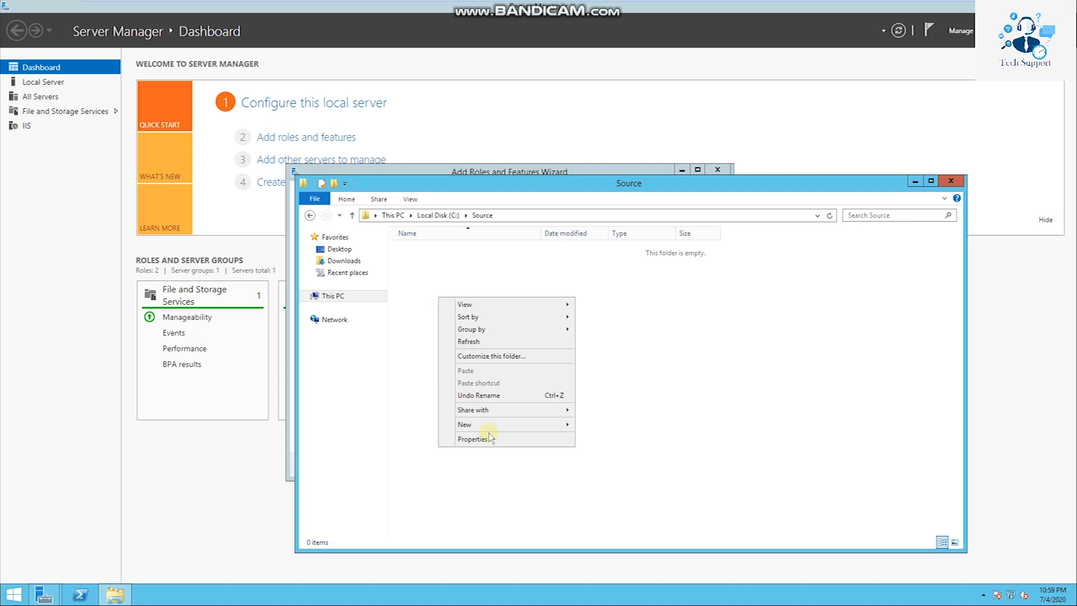
mouse_move(483, 425)
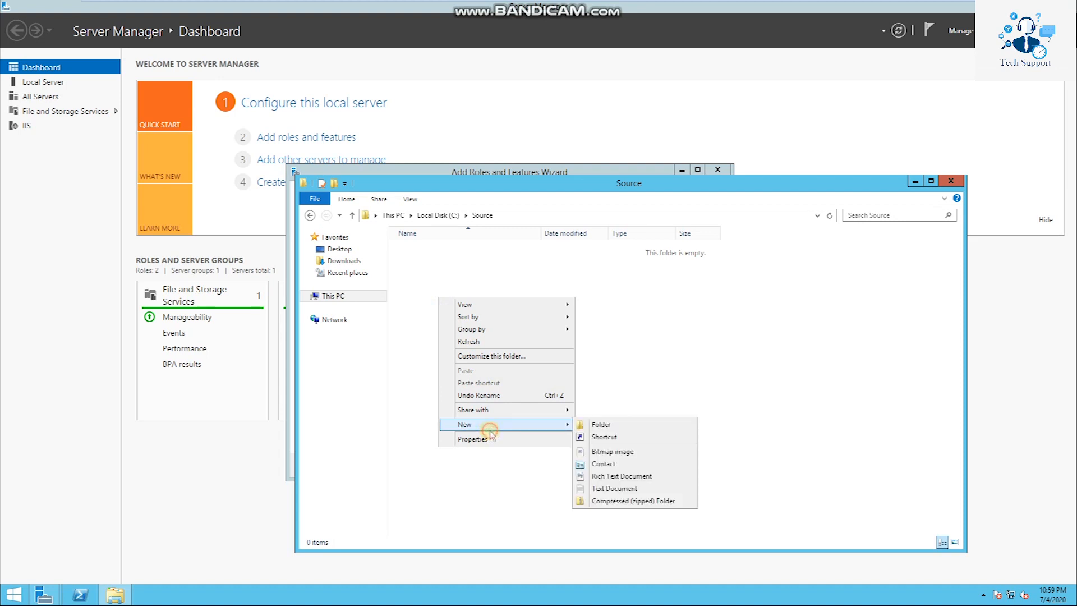
left_click(601, 427)
type("U")
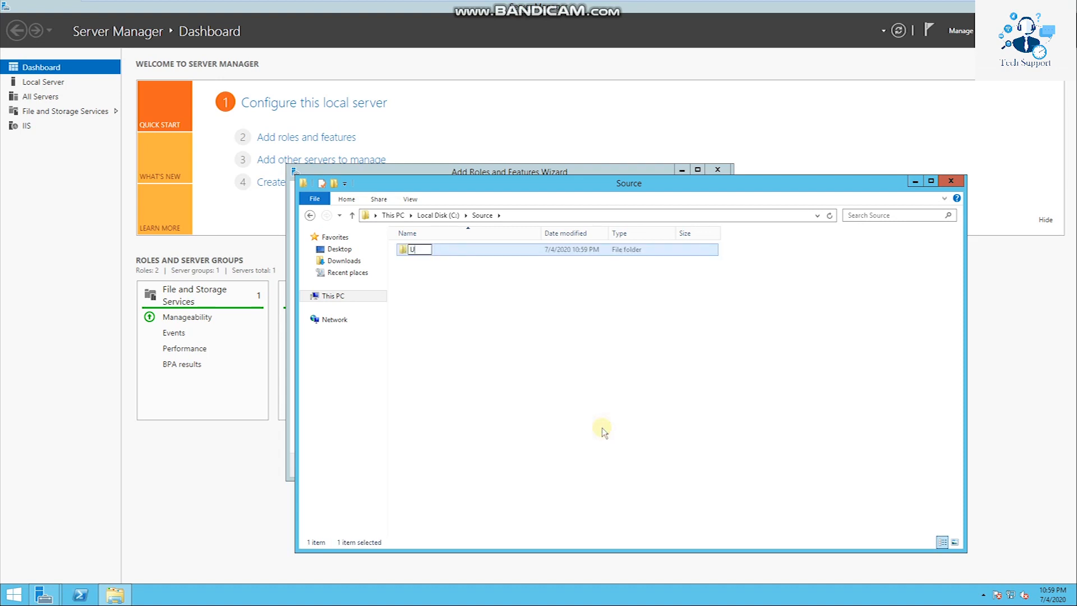
type("pdates")
key("Return")
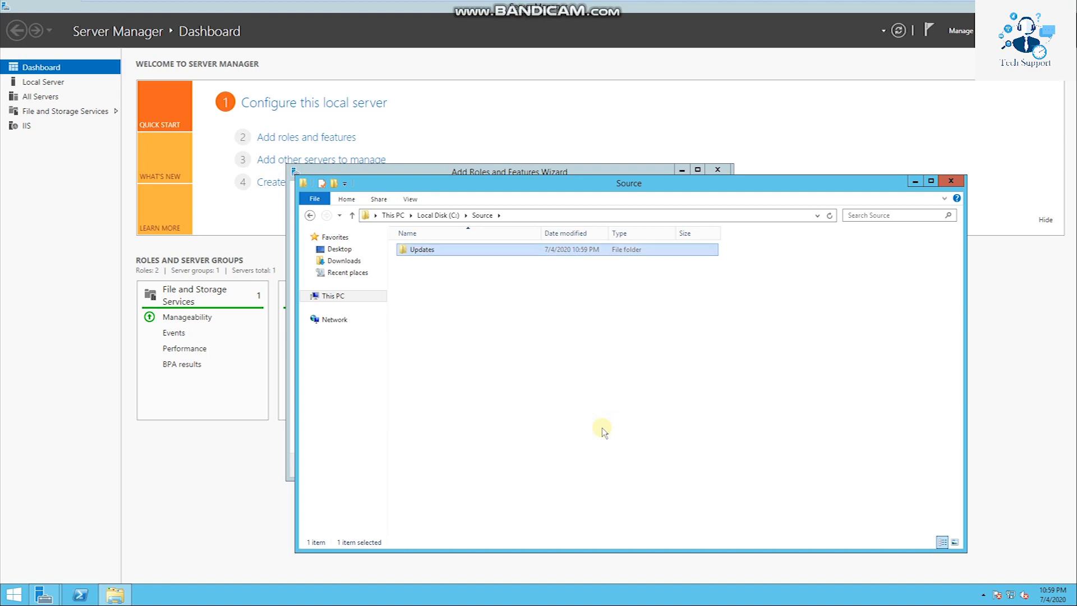
Step: Copy the Updates folder's path and set C:\Source\Updates as the WSUS update storage location in the wizard
left_click(517, 216)
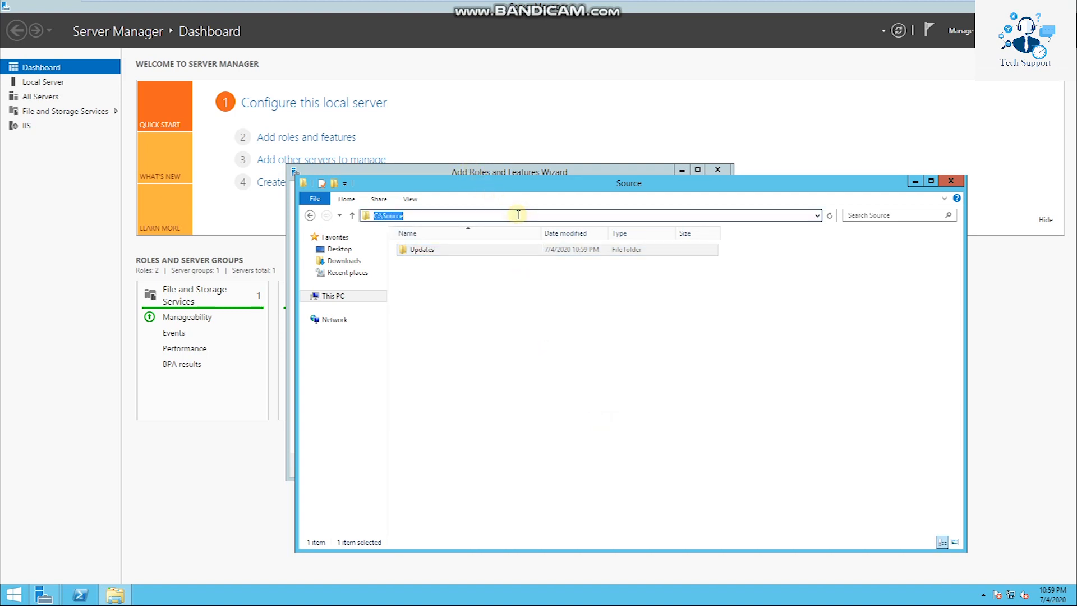
left_click(453, 248)
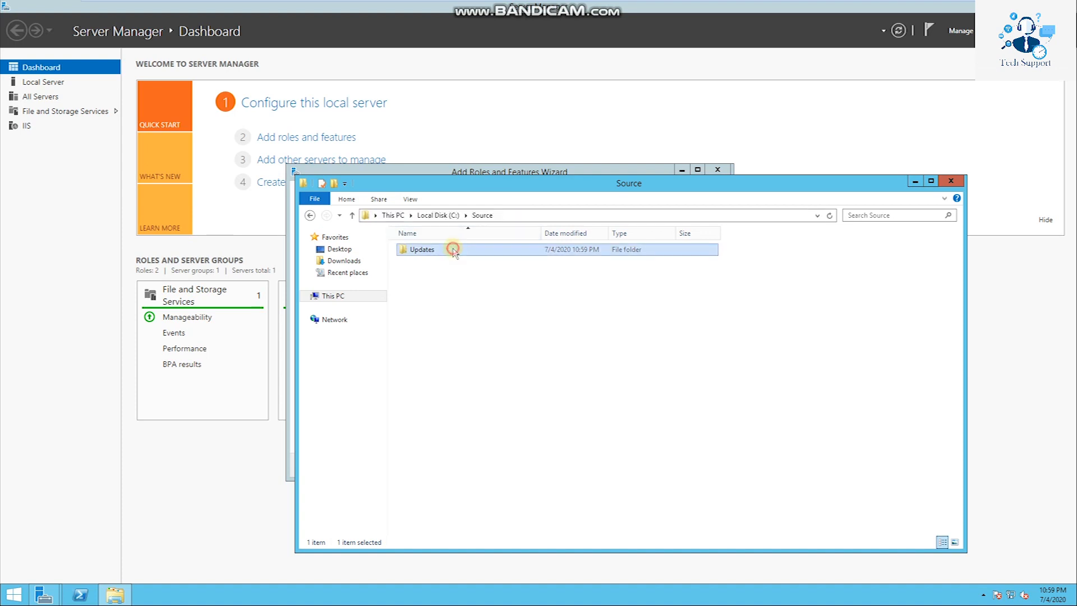
double_click(453, 249)
left_click(543, 215)
key("ctrl+c")
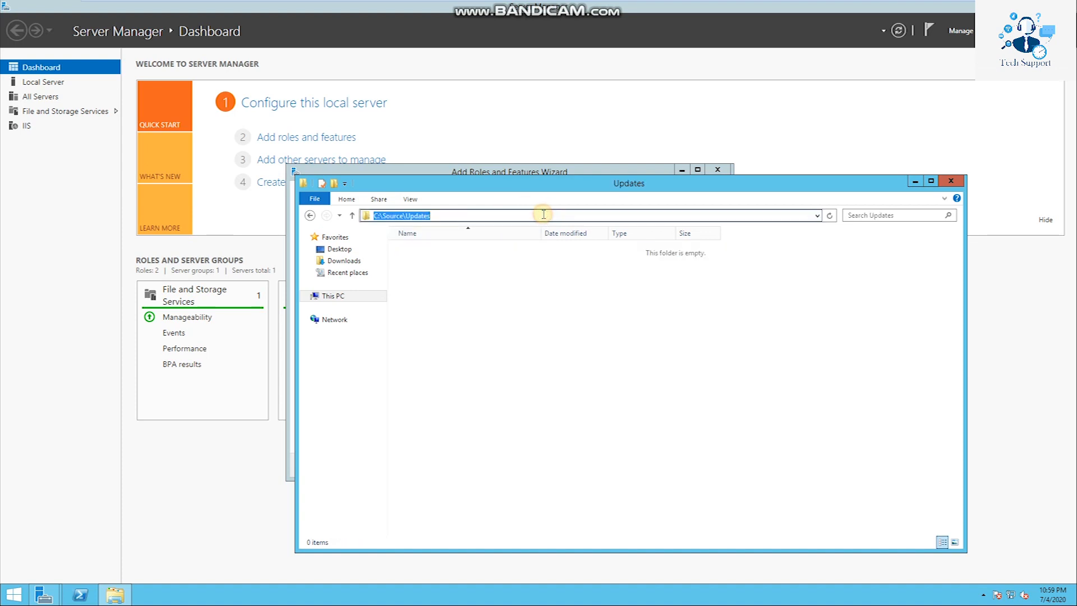
left_click(953, 181)
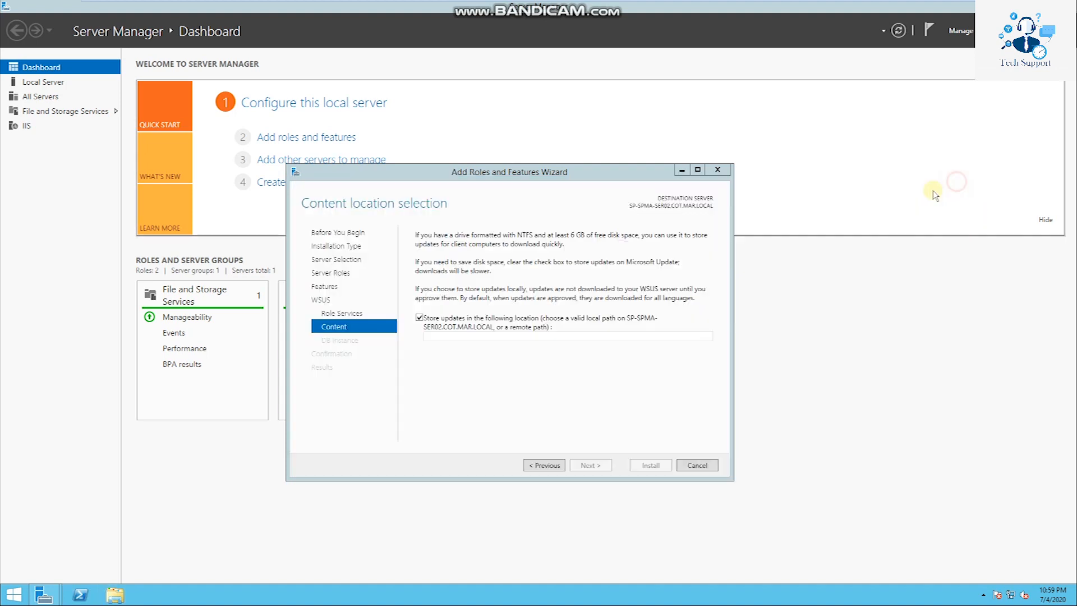
left_click(495, 339)
key("ctrl+v")
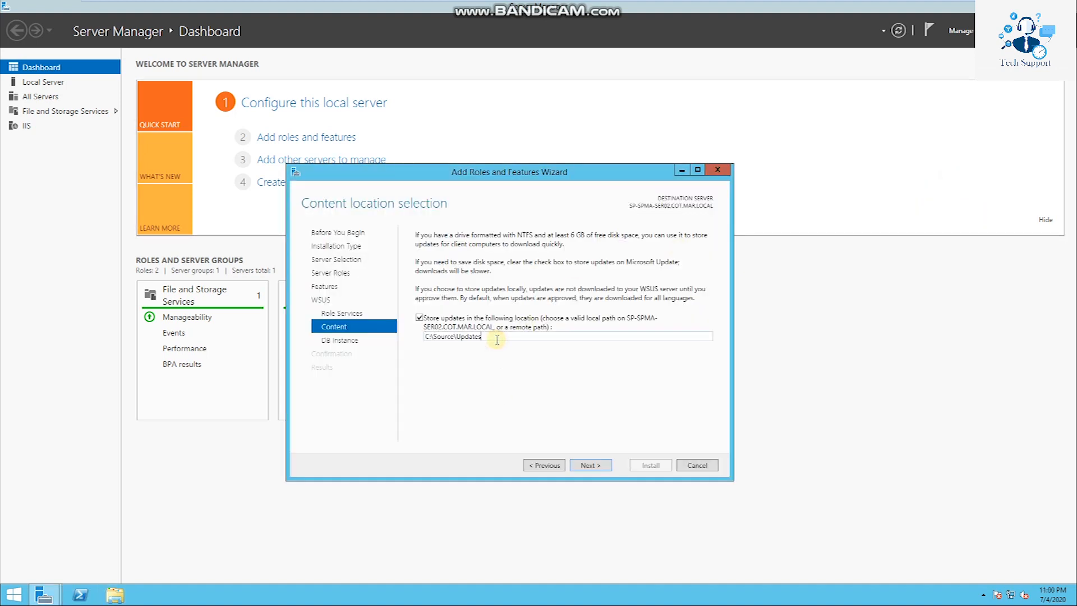
left_click(588, 465)
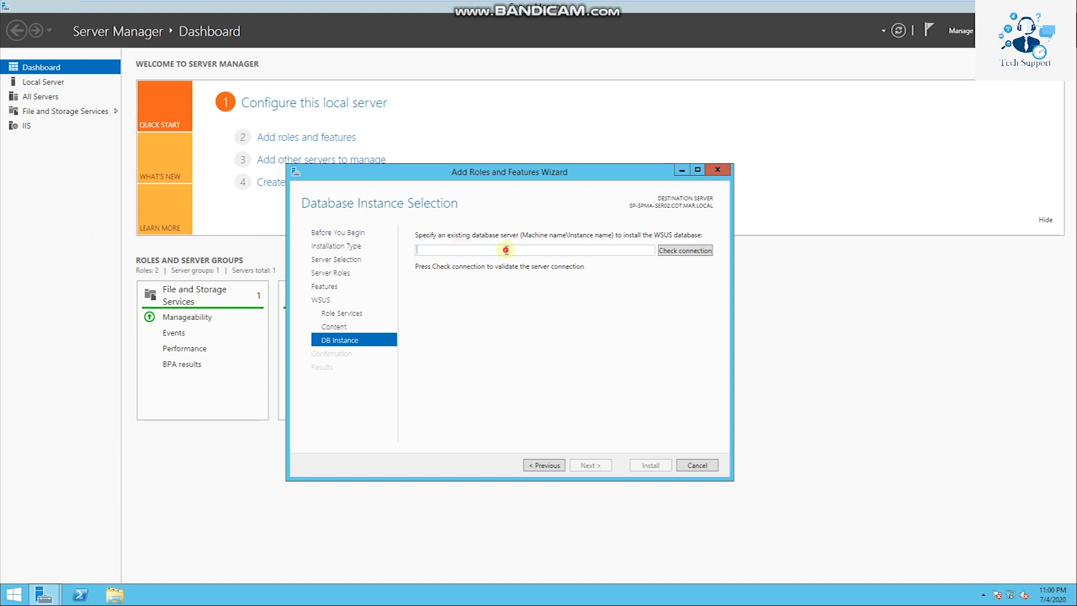
Step: Search the installed apps for sql and open SQL Server Management Studio
left_click(19, 594)
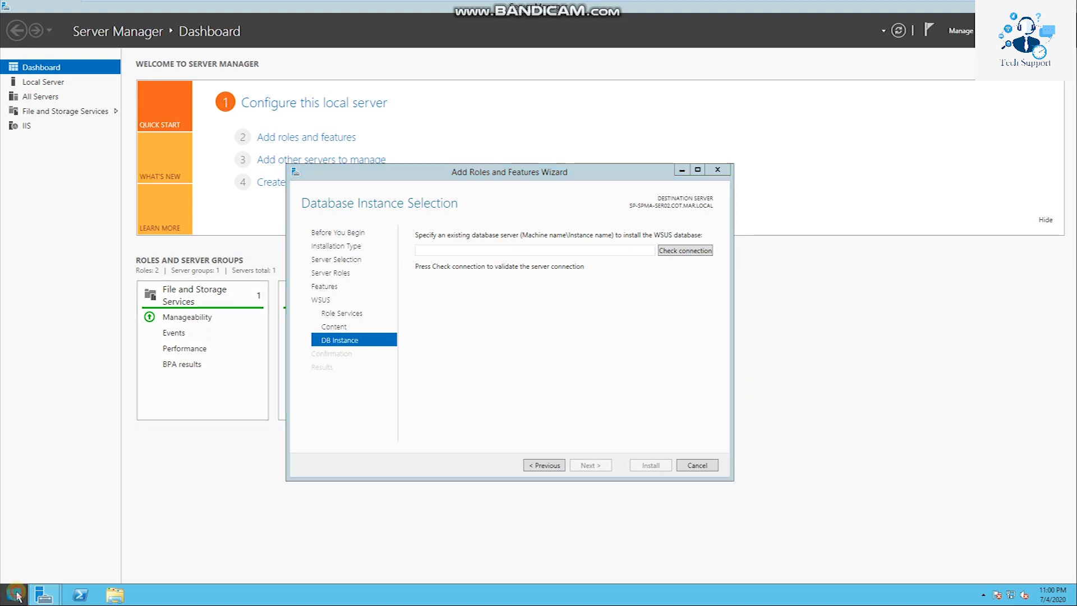
left_click(17, 595)
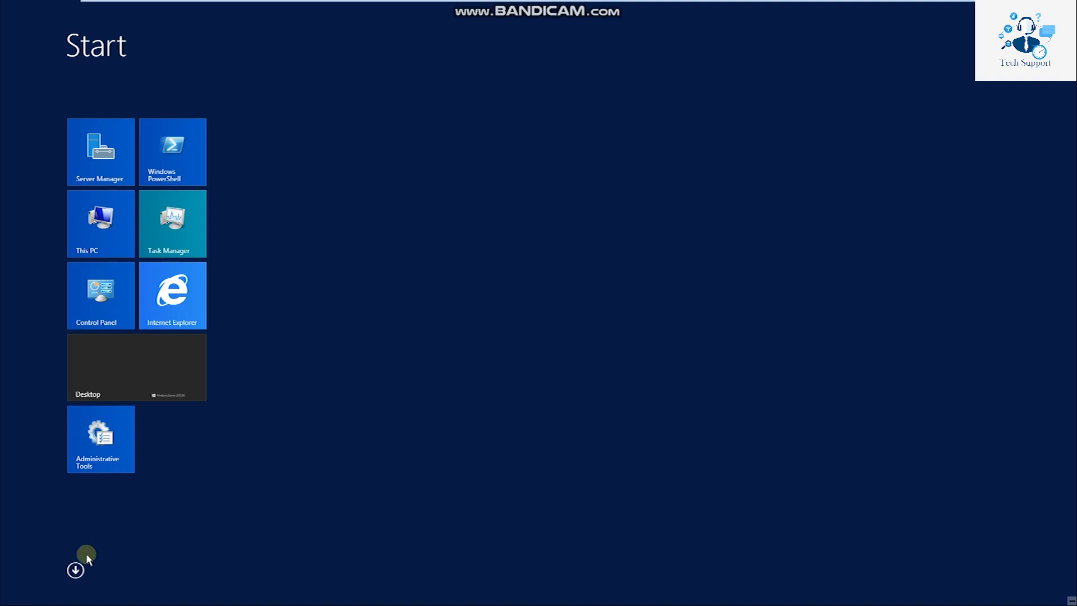
left_click(81, 568)
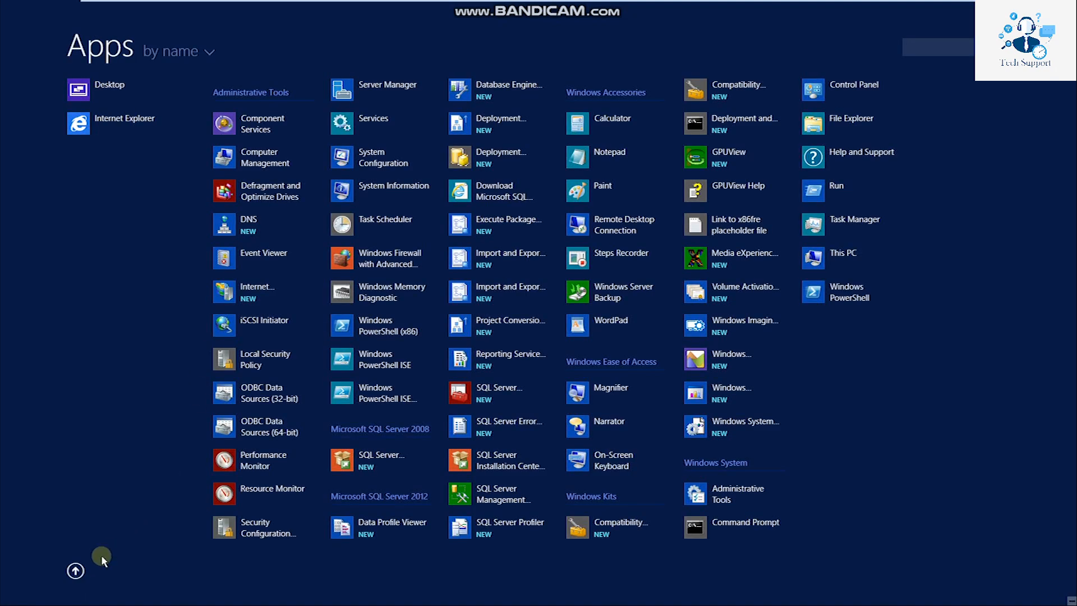
type("sql")
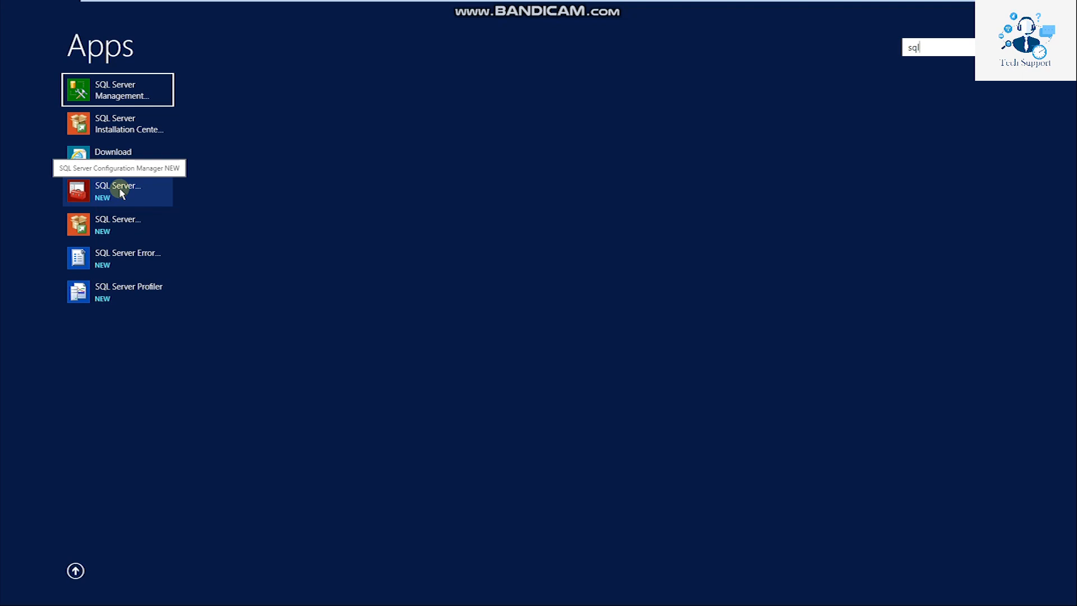
left_click(129, 94)
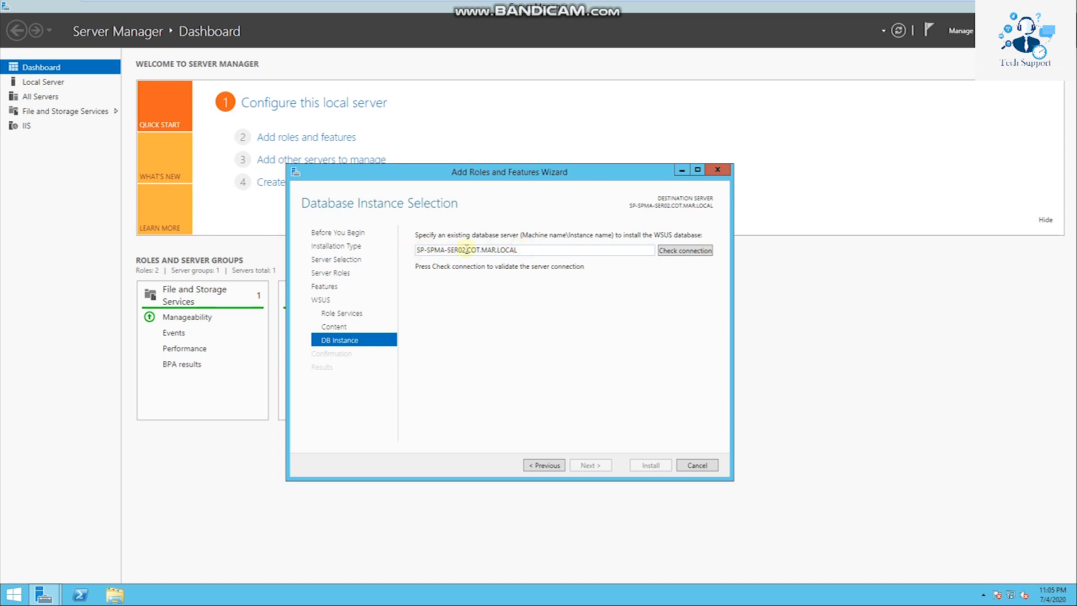
Step: Validate the connection to database server SP-SPMA-SER02.COT.MAR.LOCAL and continue to the confirmation page
left_click(684, 250)
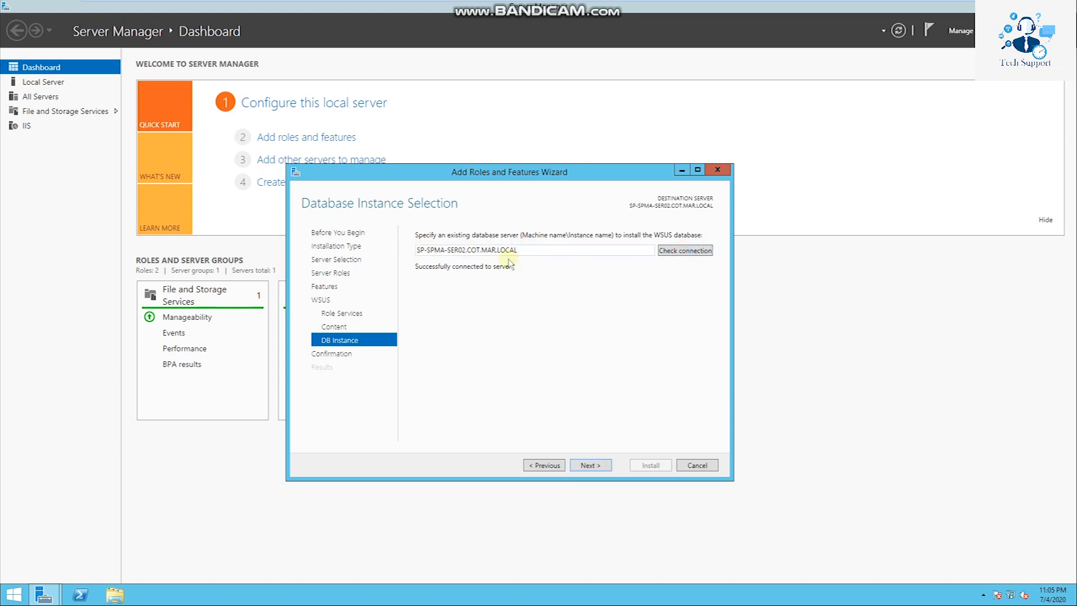
left_click_drag(417, 249, 519, 263)
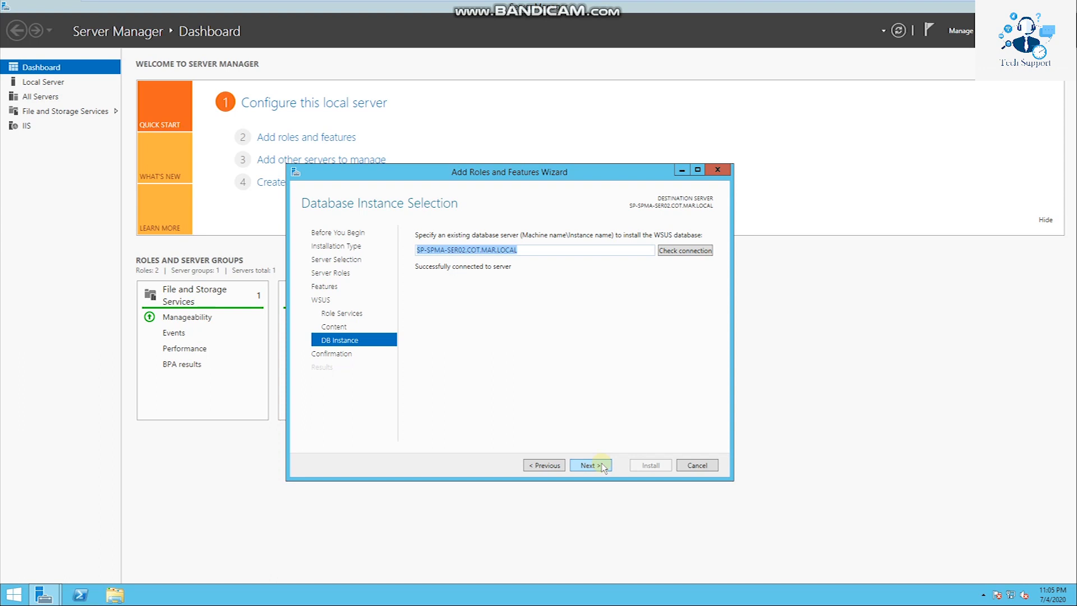
left_click(603, 467)
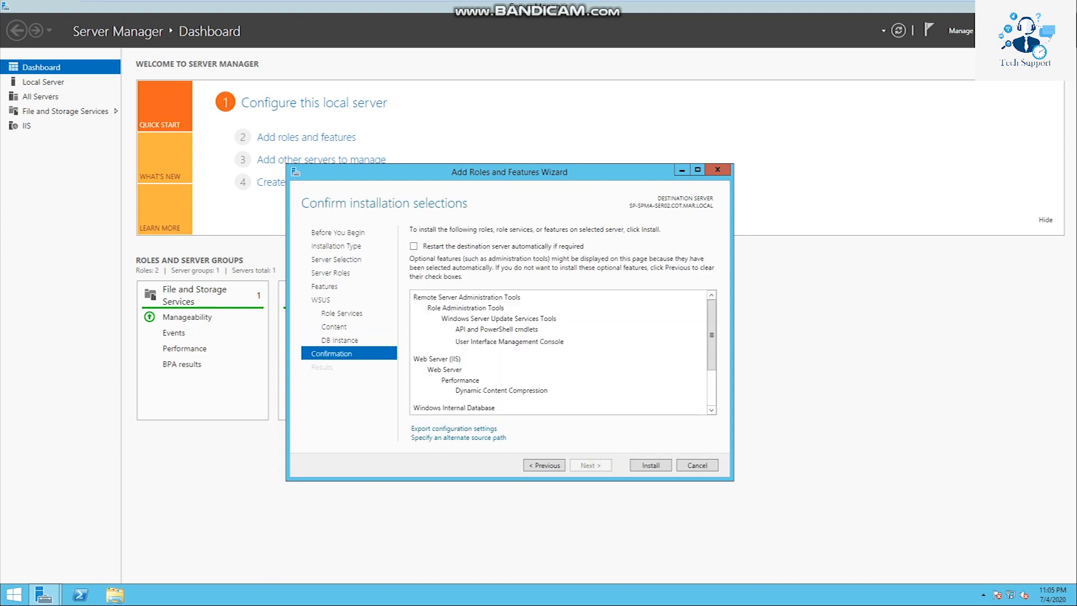
Step: Allow automatic restarts of the destination server, install the selected WSUS role and features, and close the wizard once installation ends
left_click(413, 247)
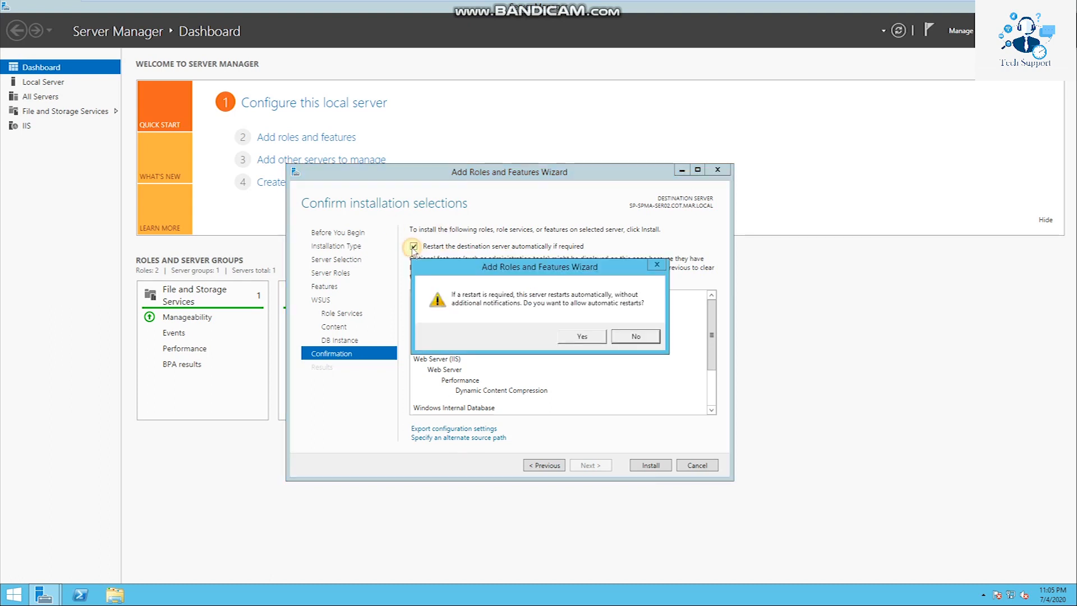
left_click(582, 336)
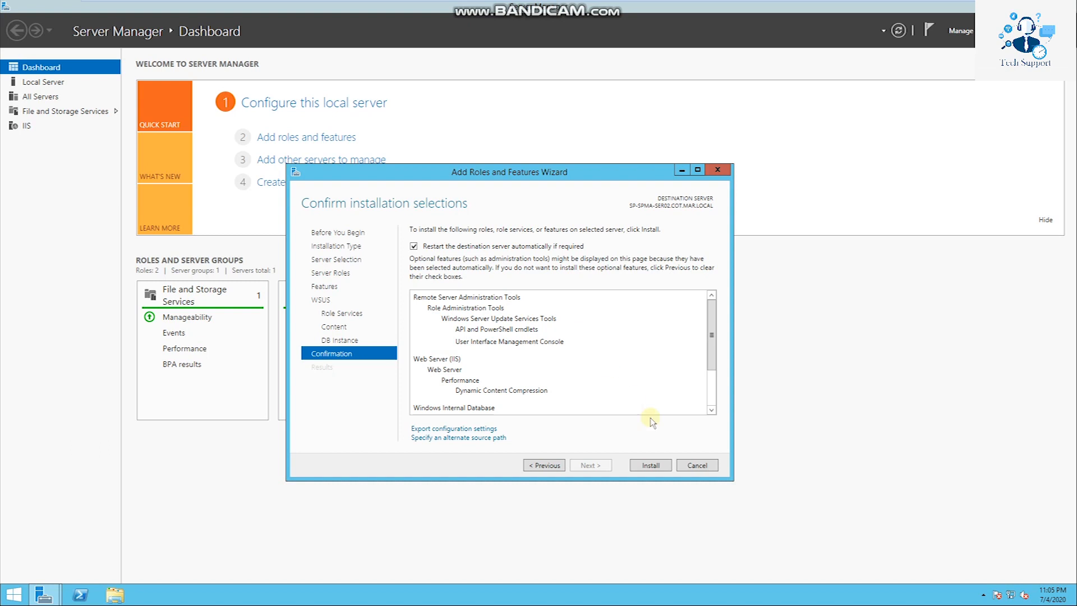
left_click(650, 464)
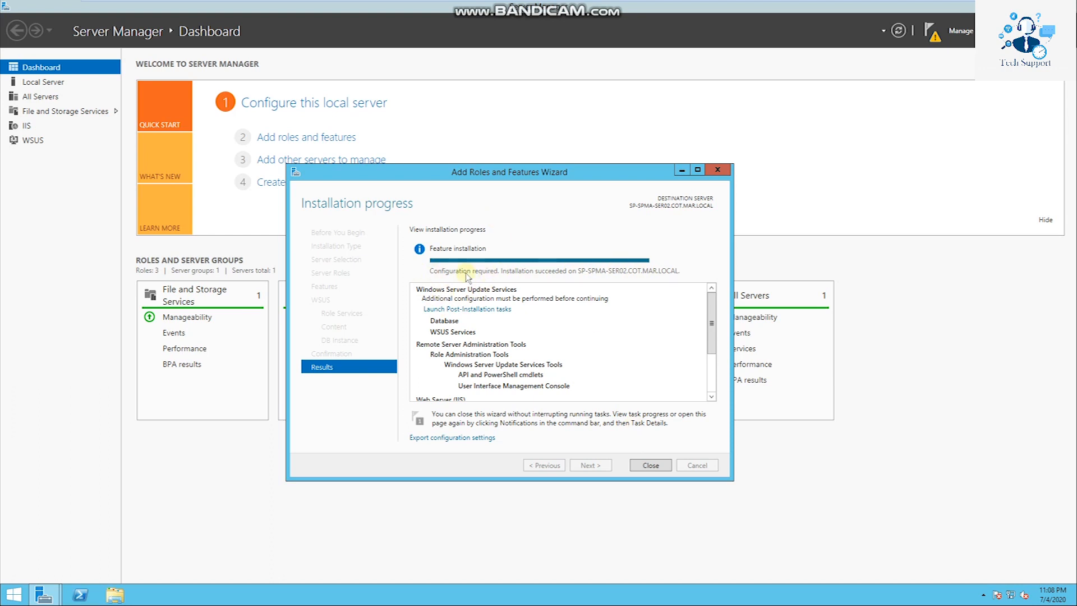
left_click(645, 465)
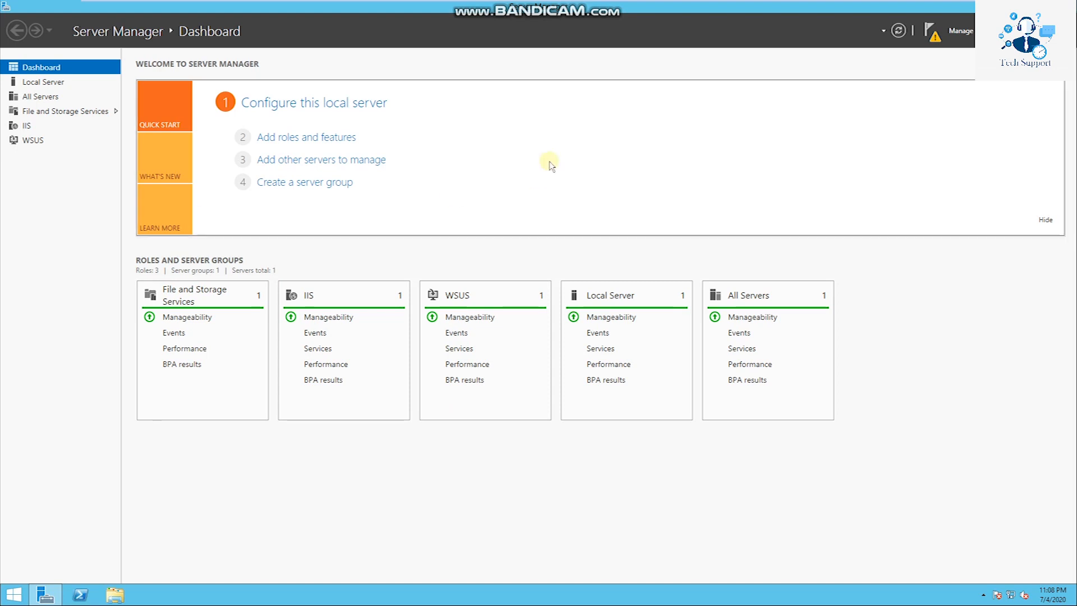
Step: Check the post-deployment configuration notification, and open SQL Server Management Studio connected to SP-SPMA-SER02 with Windows Authentication
left_click(929, 31)
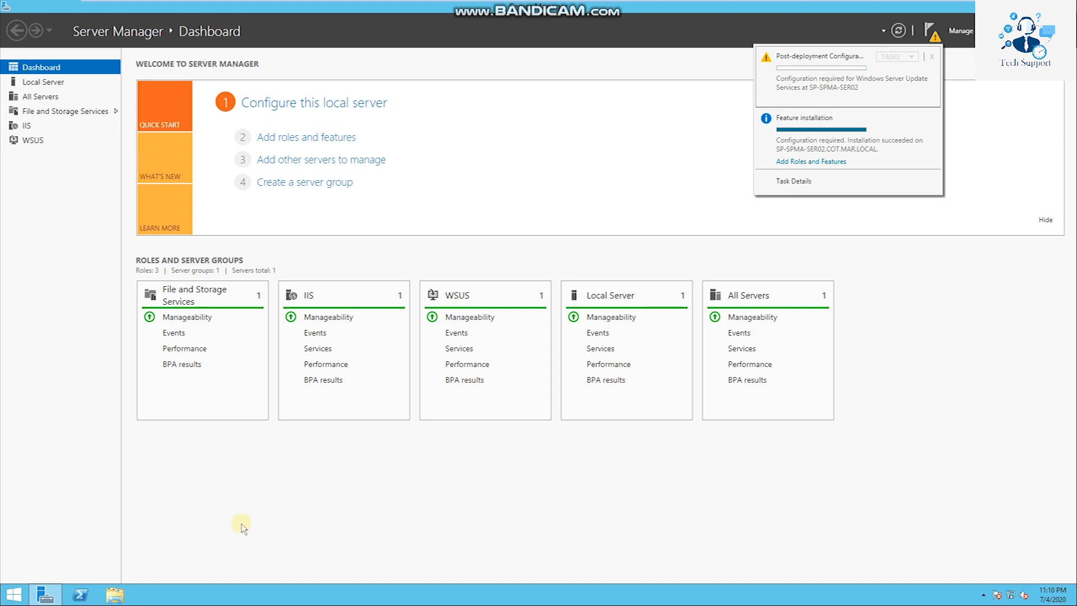
left_click(17, 593)
type("sql Server Manag")
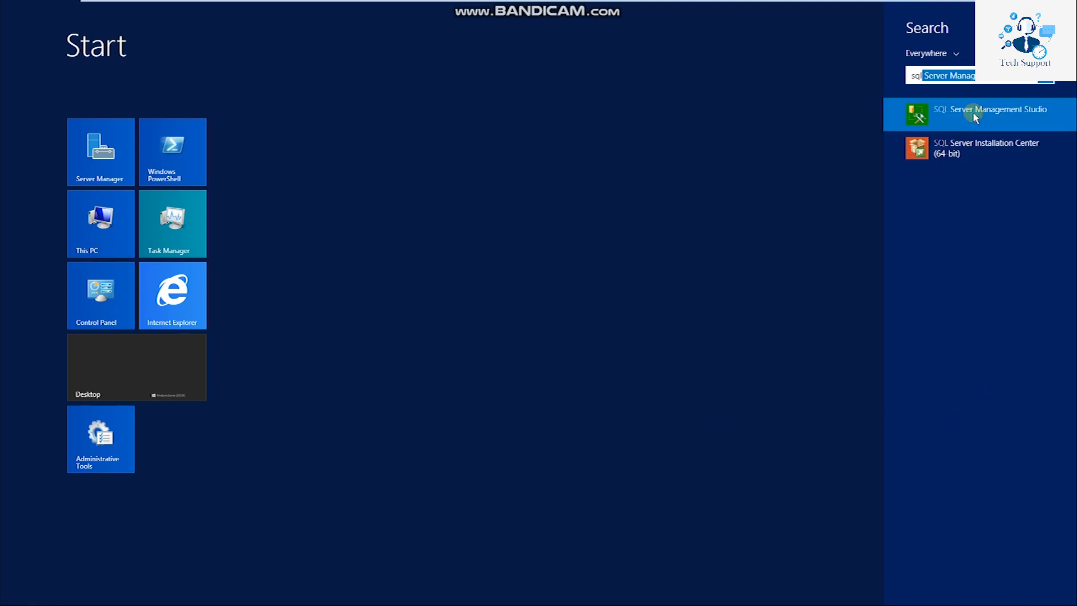
left_click(974, 114)
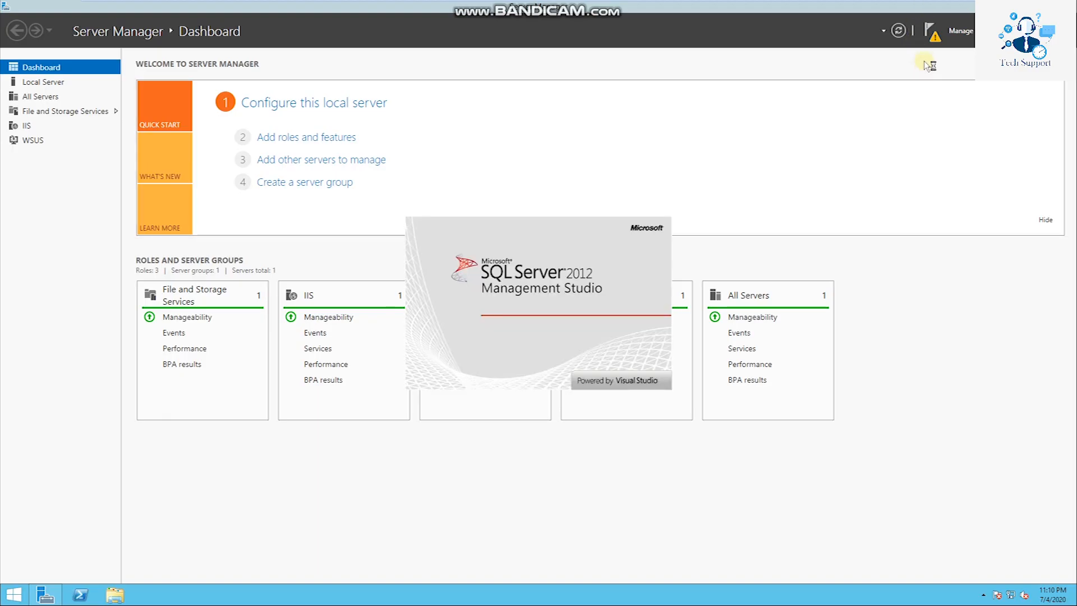
left_click(932, 33)
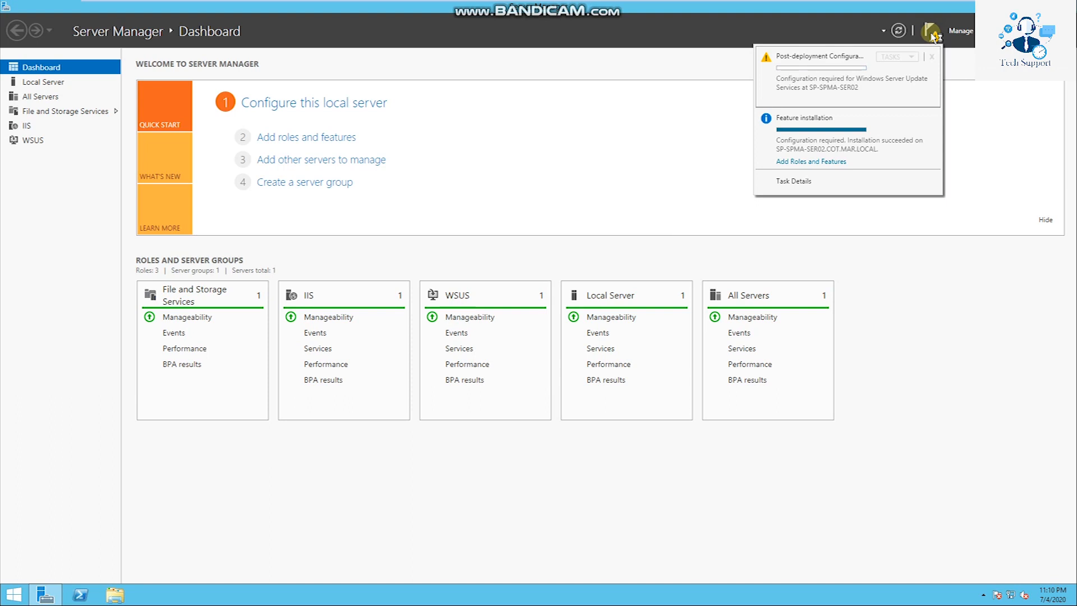
left_click(933, 36)
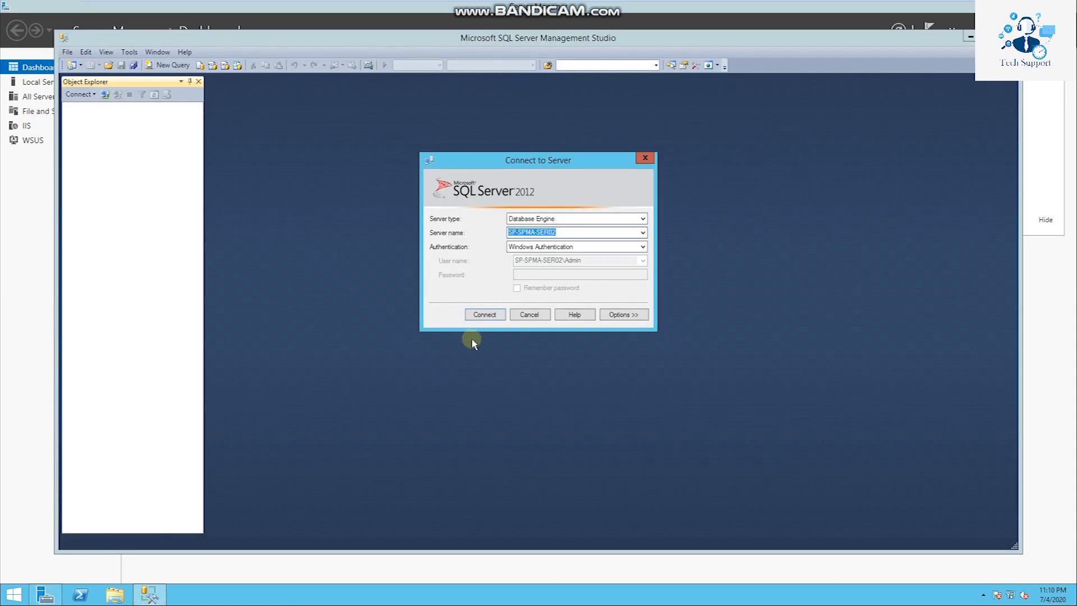
left_click(487, 315)
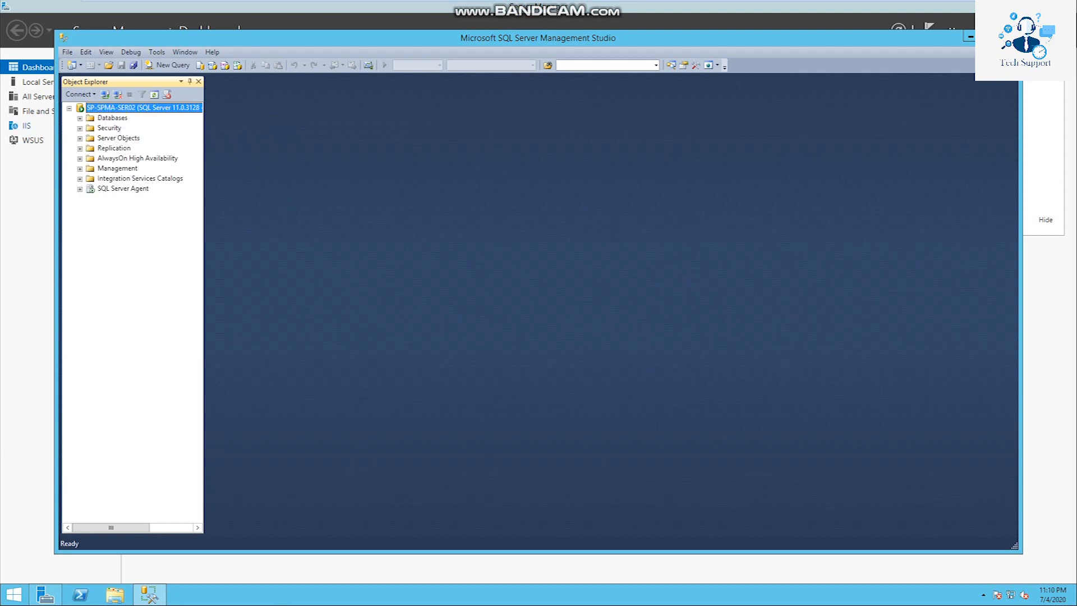
Step: Look for SUSDB among the server's databases and try to expand it, then collapse Databases and minimize Management Studio
left_click(79, 117)
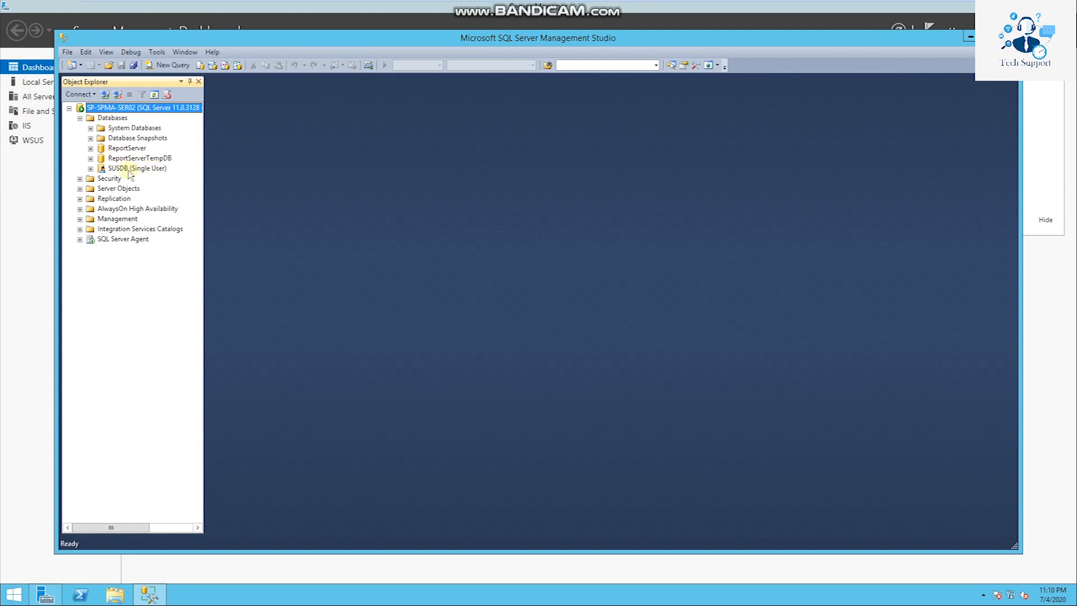
left_click(115, 169)
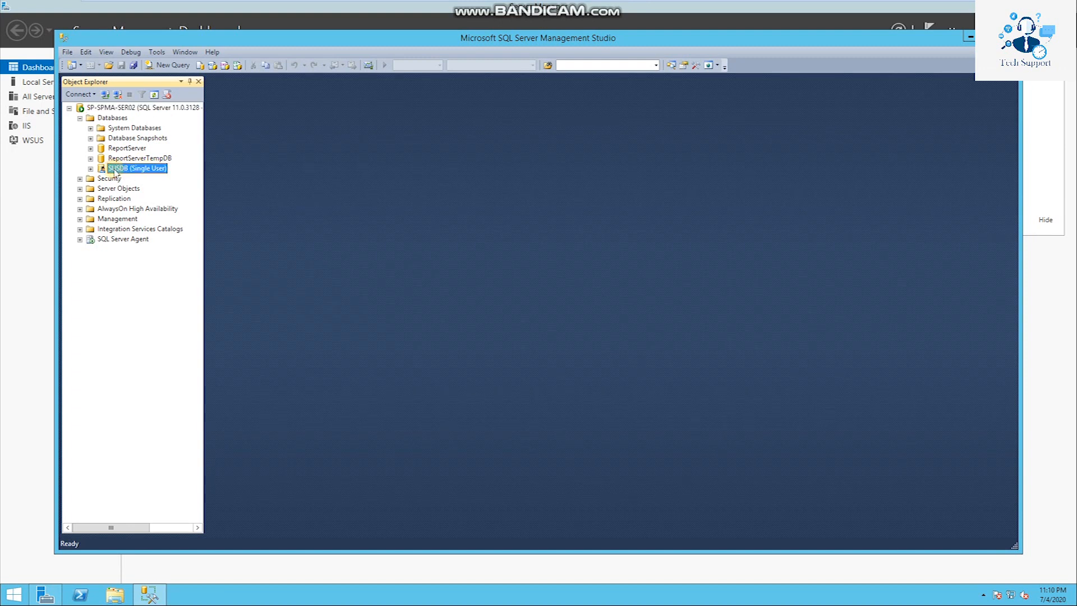
right_click(115, 169)
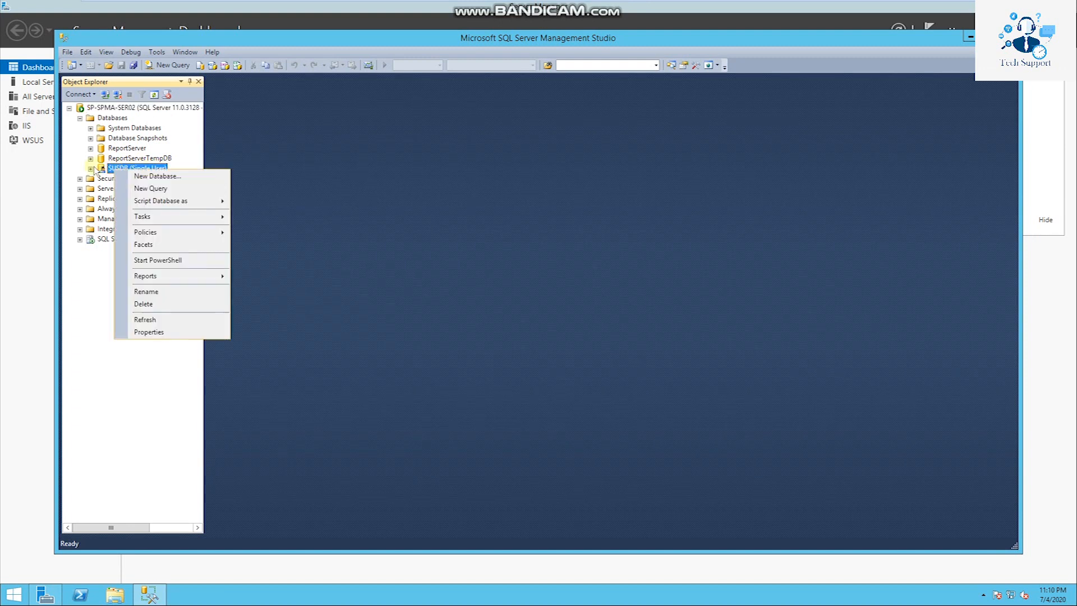
left_click(90, 168)
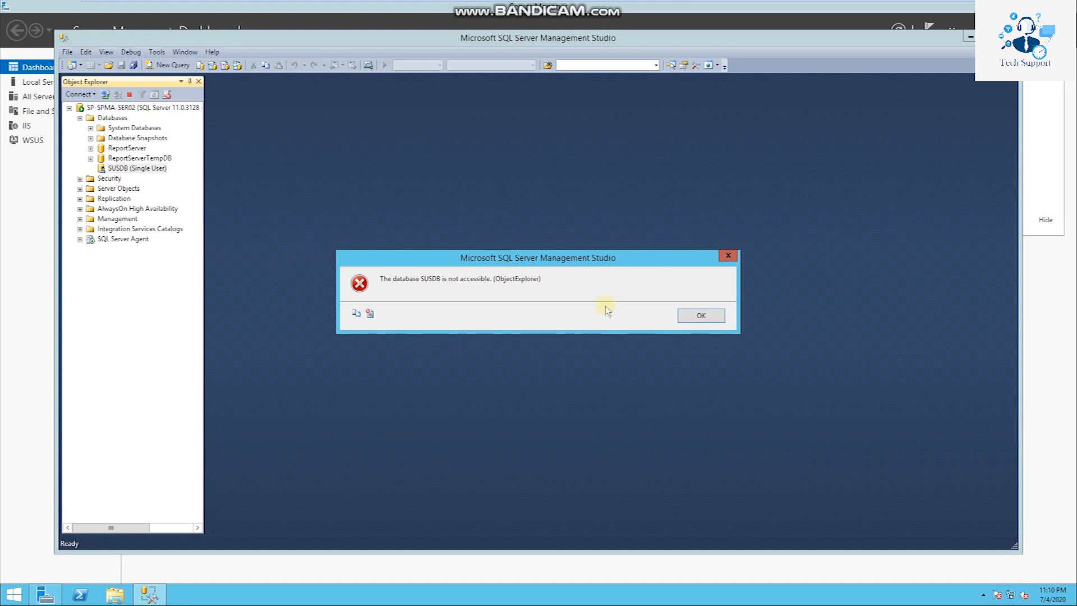
left_click(704, 317)
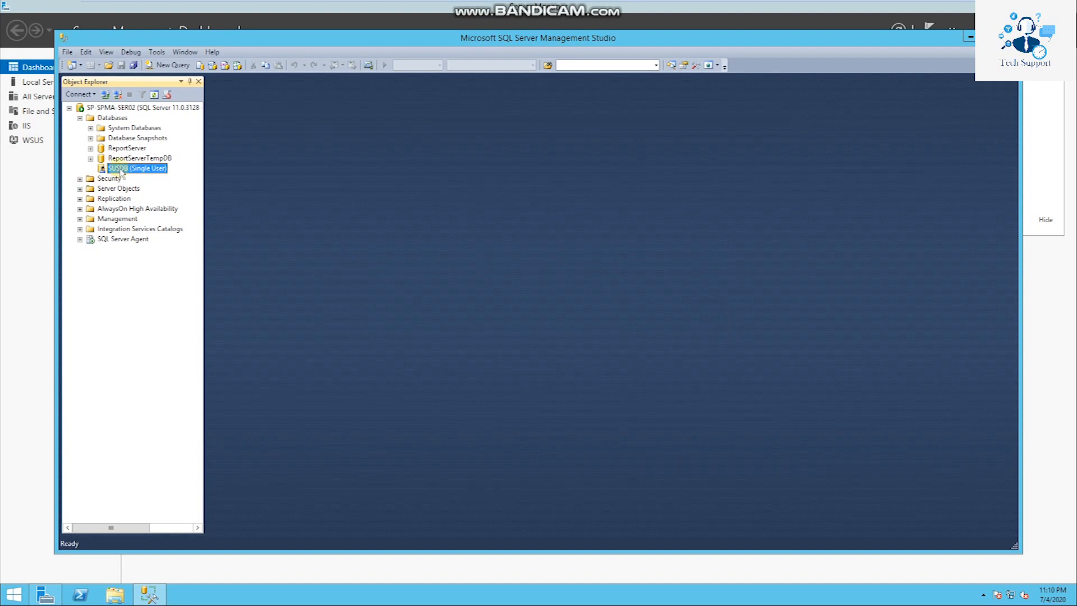
left_click(80, 118)
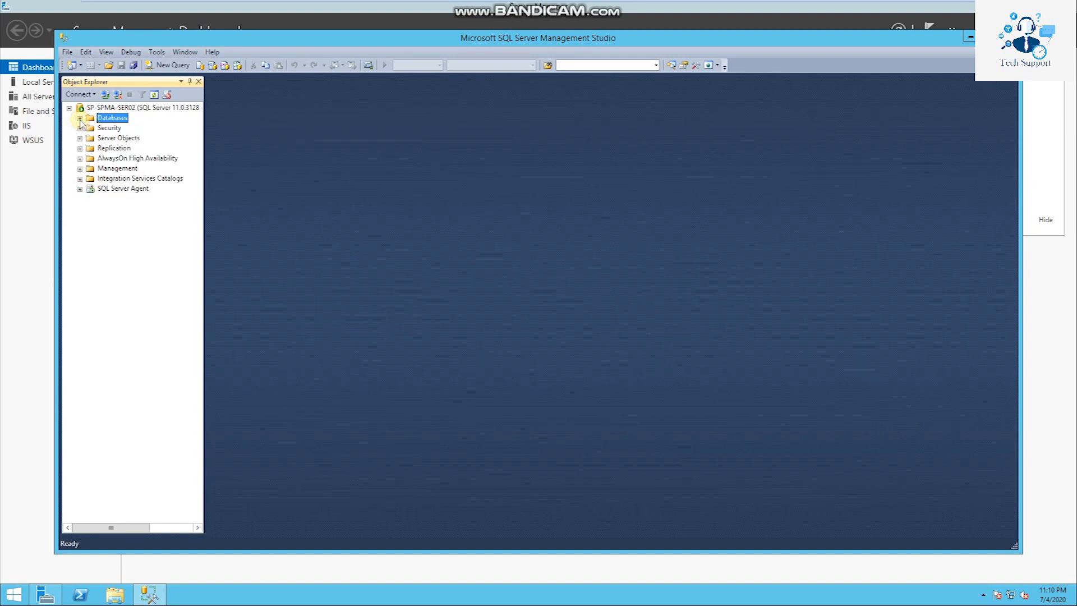
left_click(964, 39)
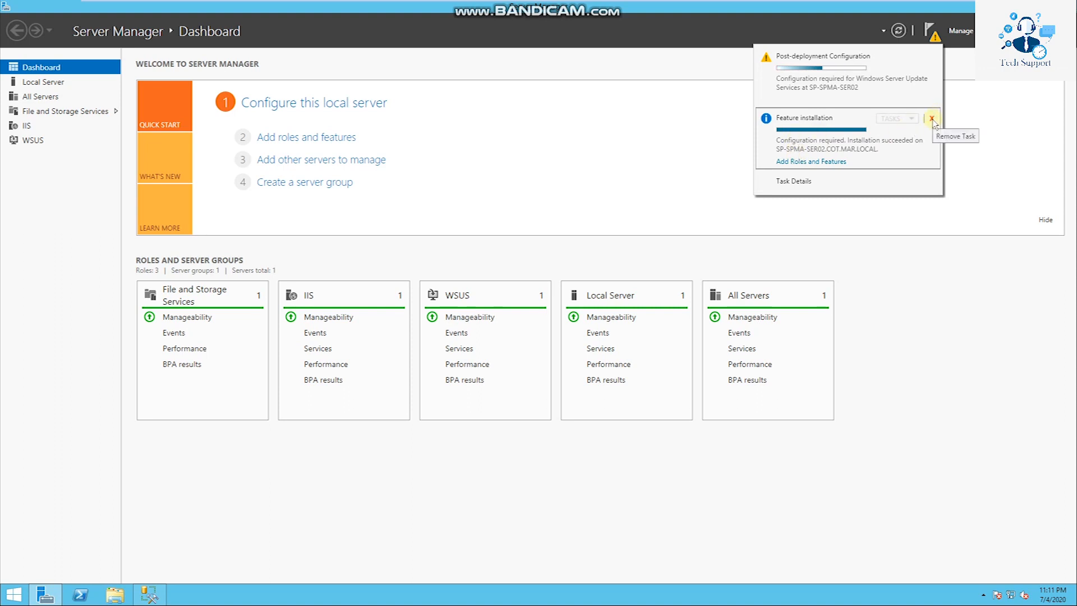
Step: Review the feature installation results and remove the Feature installation task from the notifications
left_click(785, 162)
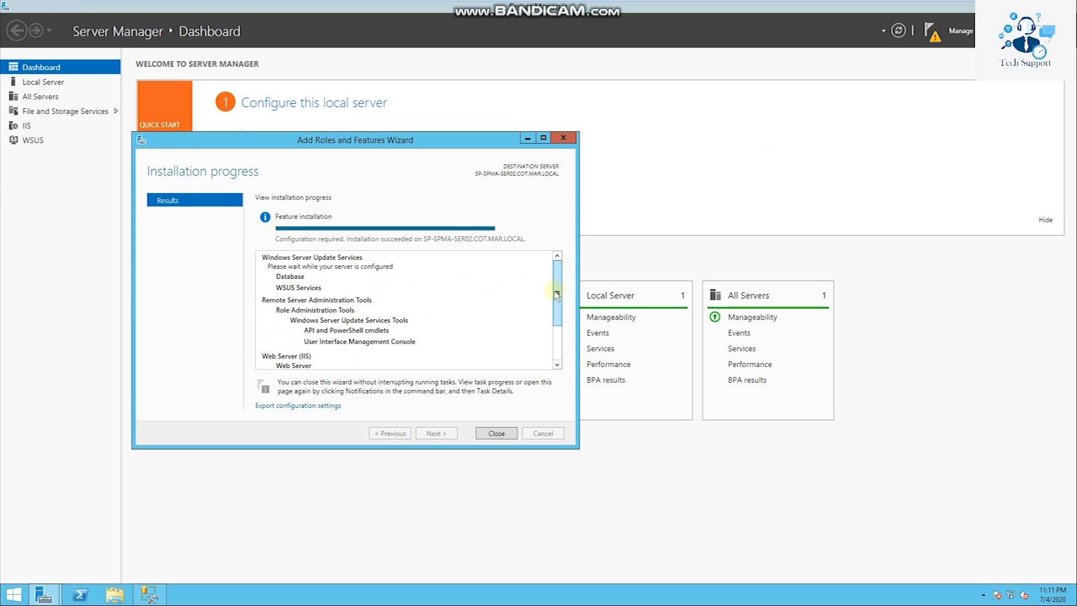
mouse_move(554, 291)
left_mouse_down()
mouse_move(555, 341)
mouse_move(565, 287)
left_mouse_up()
left_click(493, 434)
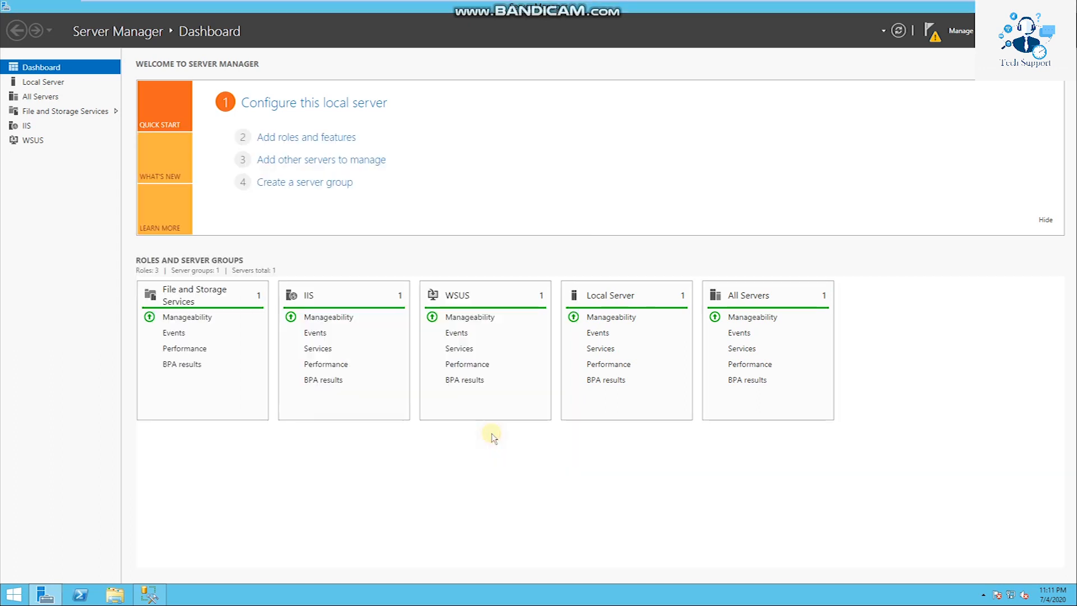
left_click(927, 27)
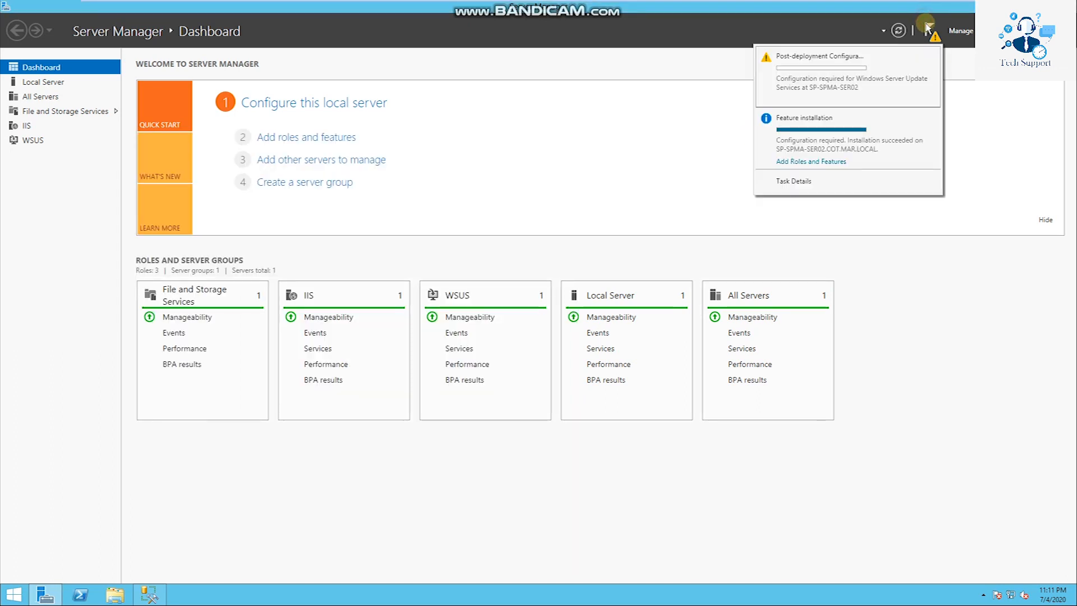
left_click(928, 119)
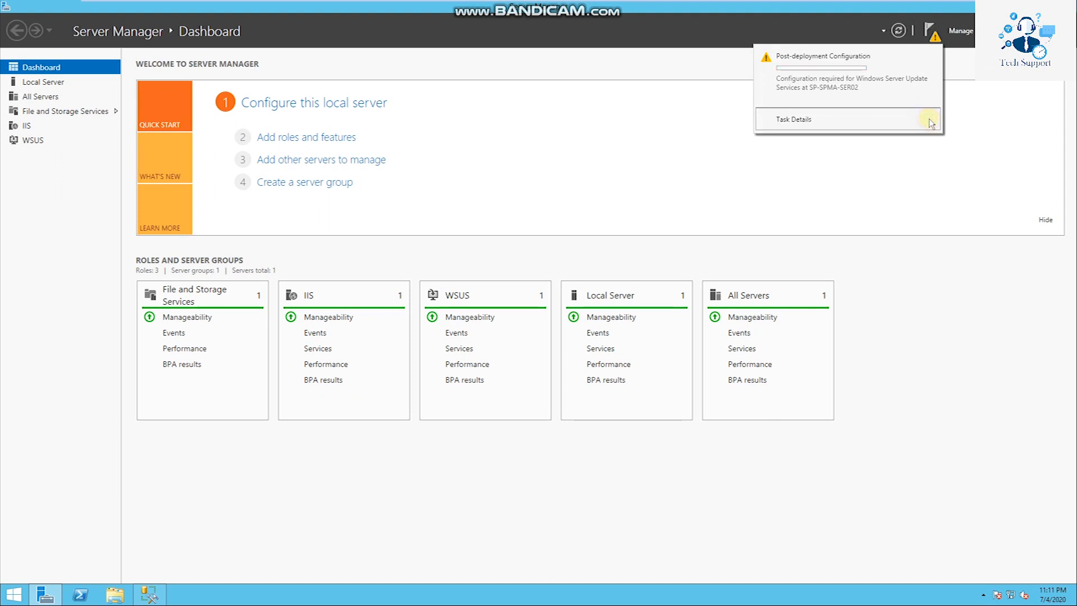
Step: Check the progress of the WSUS post-deployment configuration in the notifications
mouse_move(931, 56)
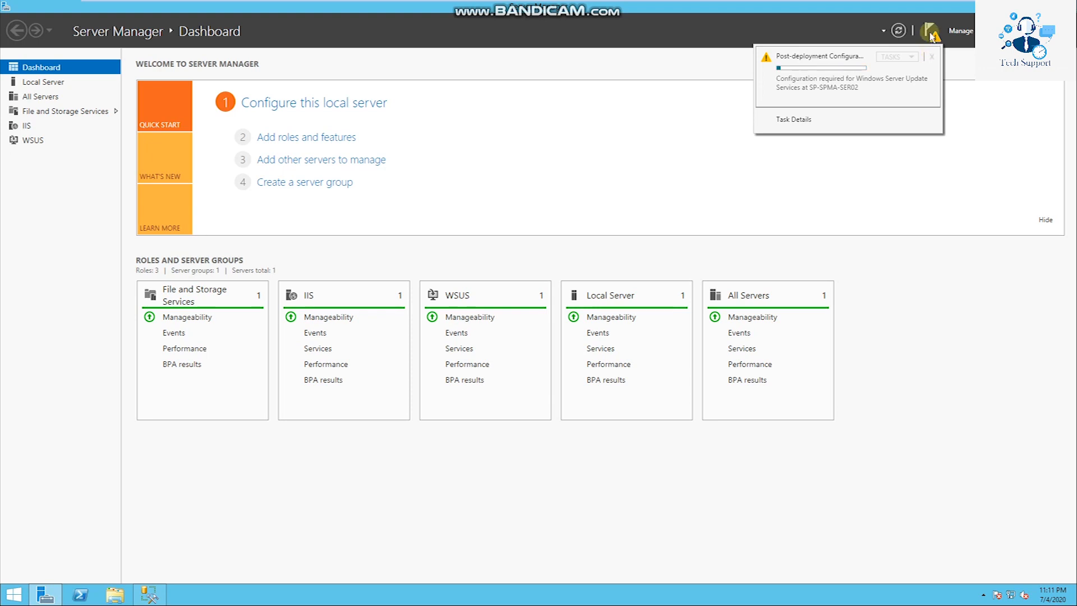
left_click(929, 31)
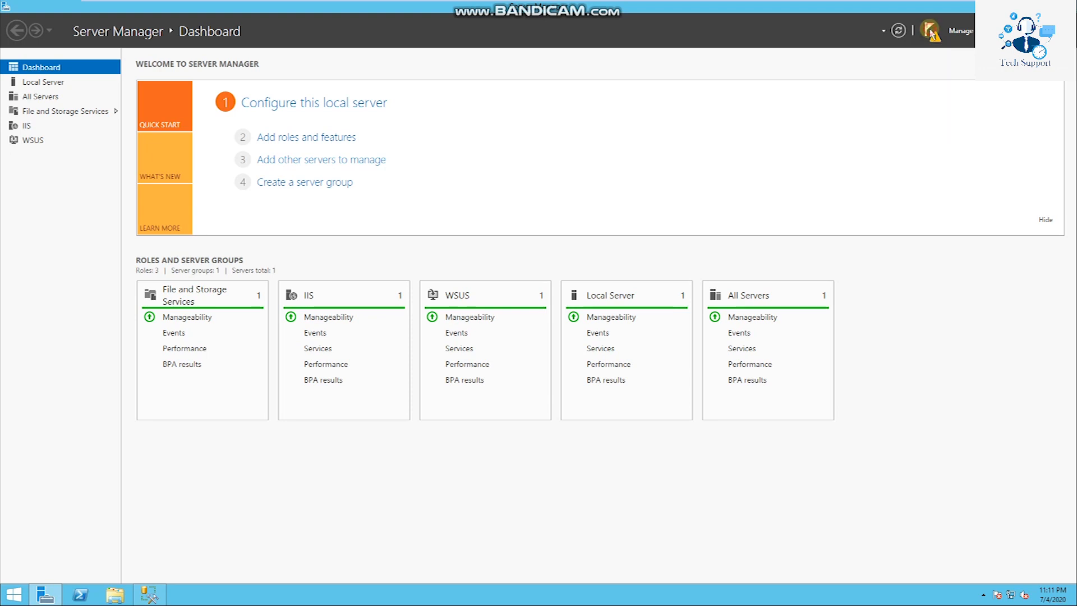
left_click(929, 31)
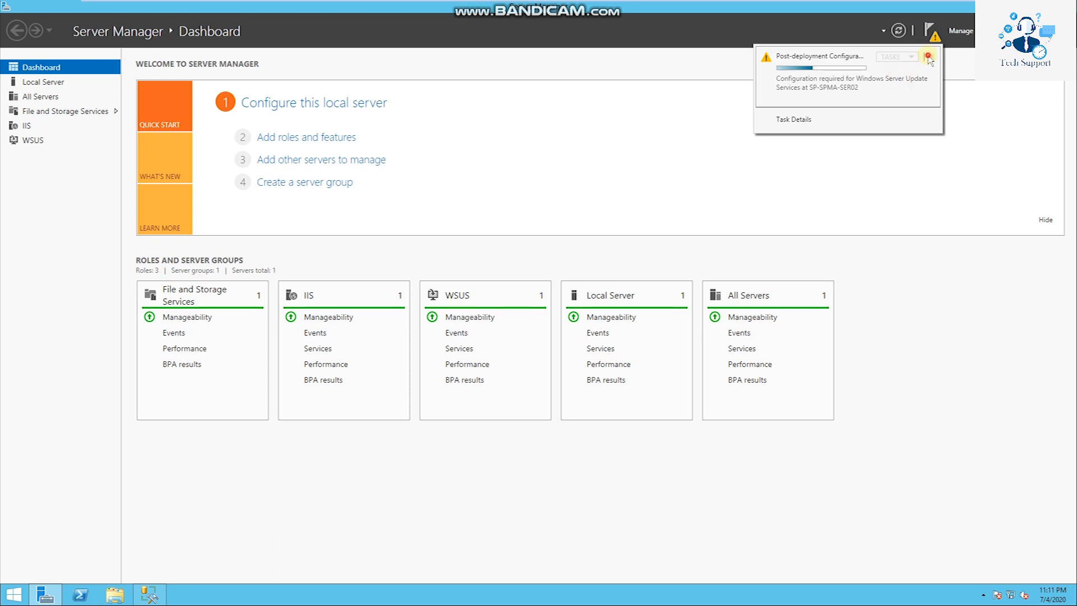
left_click(929, 31)
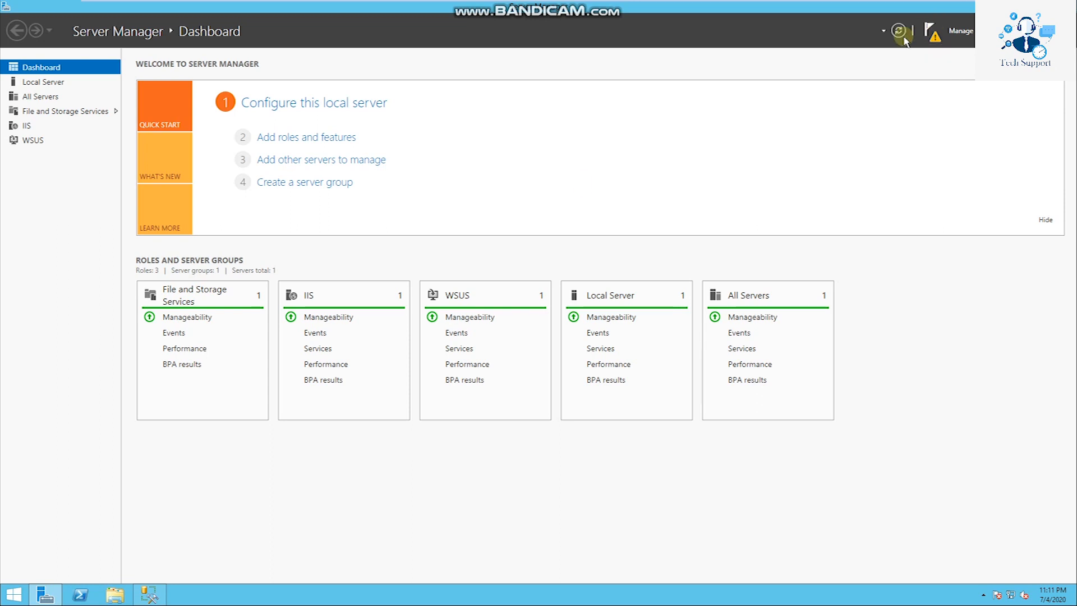
Step: Search for and open Windows Server Update Services with elevation approved, and run the post-installation with updates stored locally in C:\Source\Updates
left_click(17, 597)
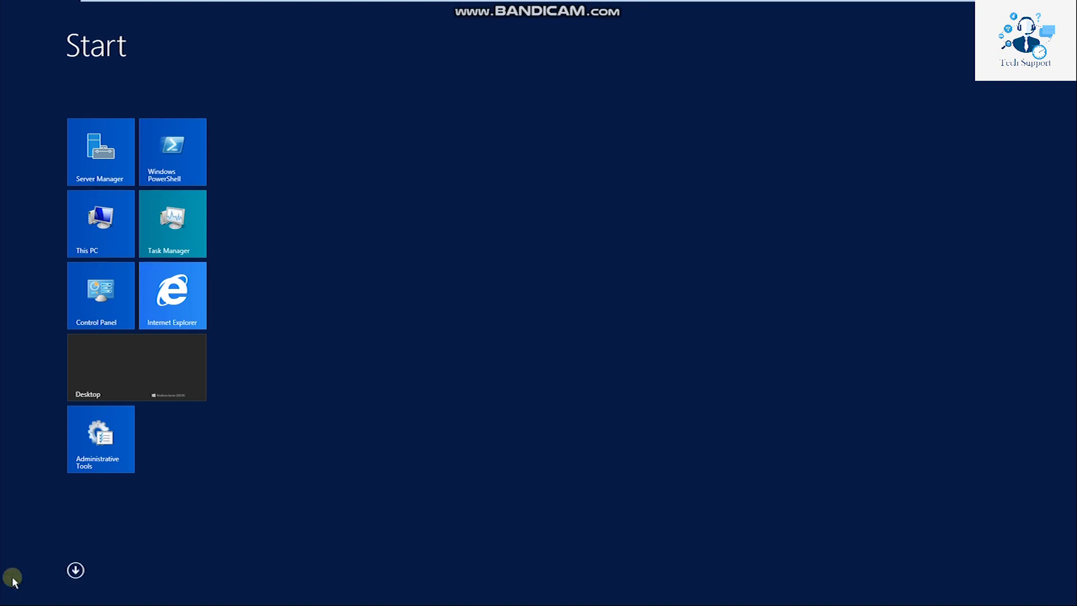
type("wsus")
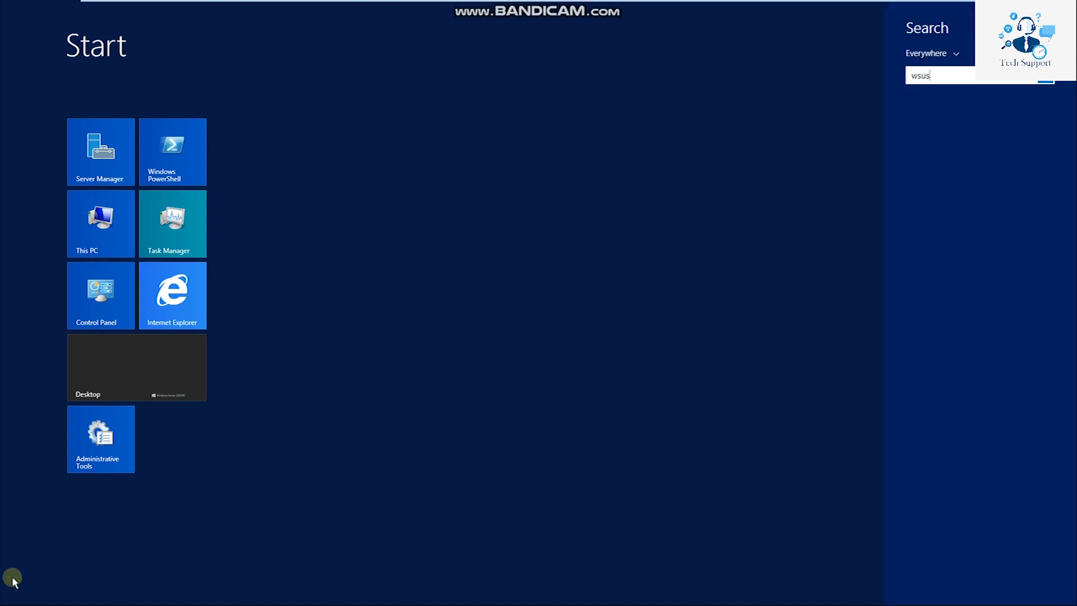
key("BackSpace")
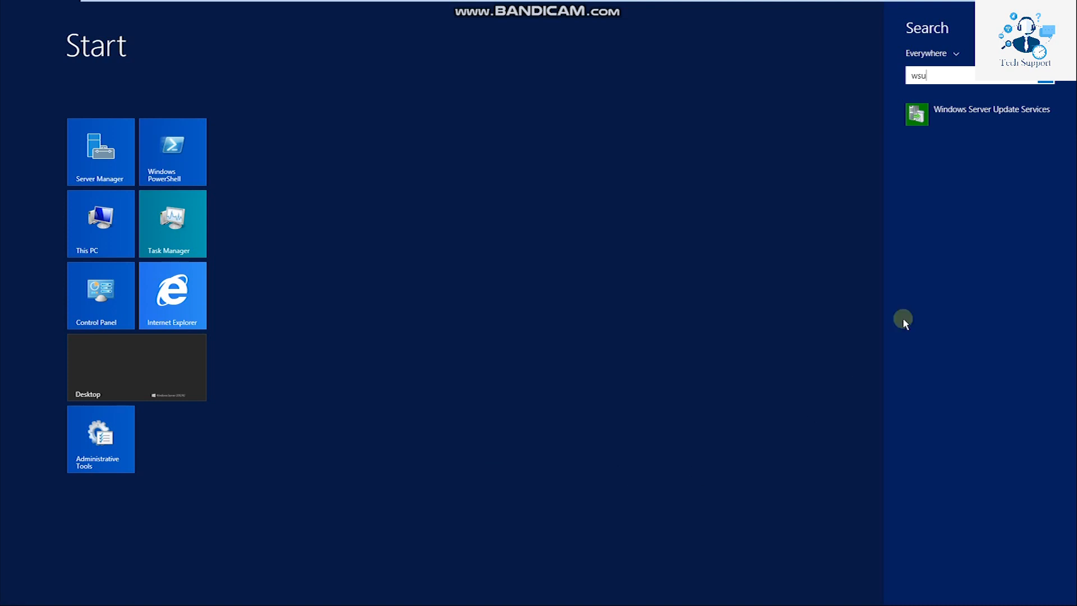
left_click(944, 116)
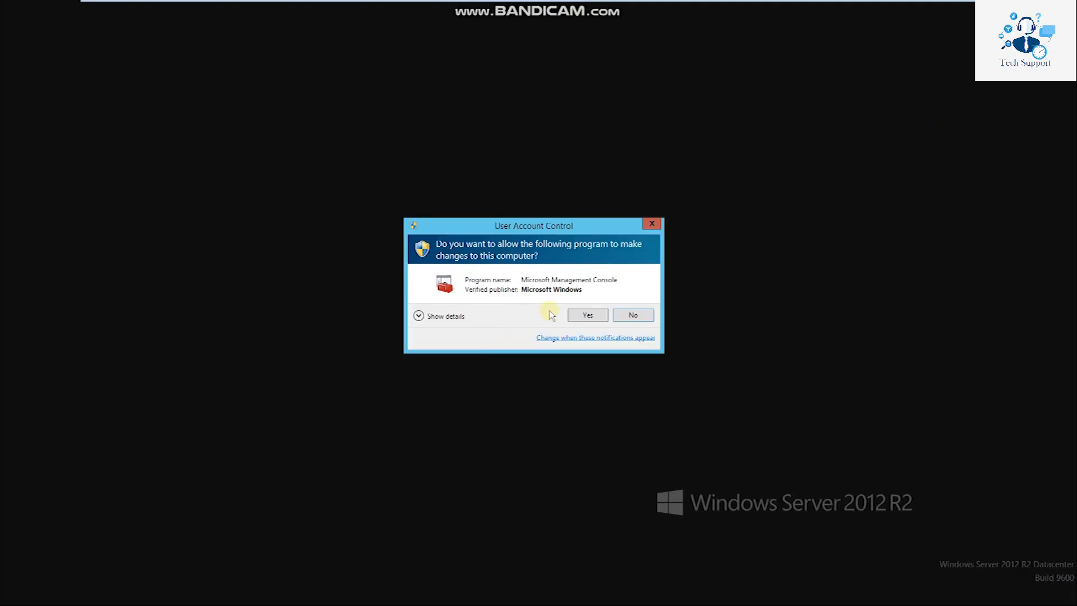
left_click(570, 315)
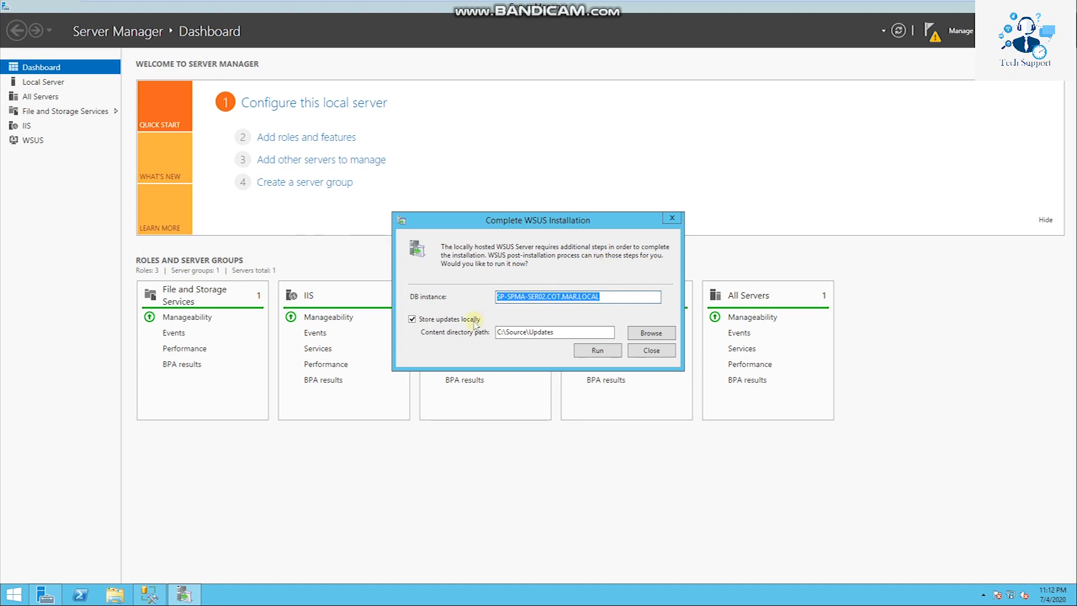
left_click(598, 350)
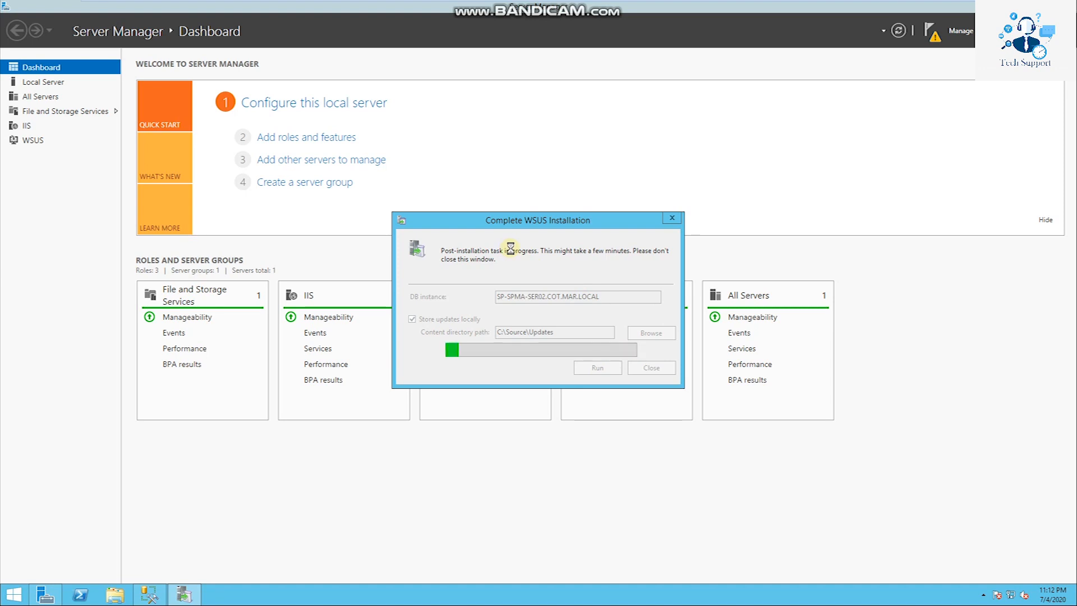
Step: Check the Server Manager notifications, return to the Complete WSUS Installation window, and close it to launch the WSUS Administration Console
left_click(934, 31)
left_click(934, 30)
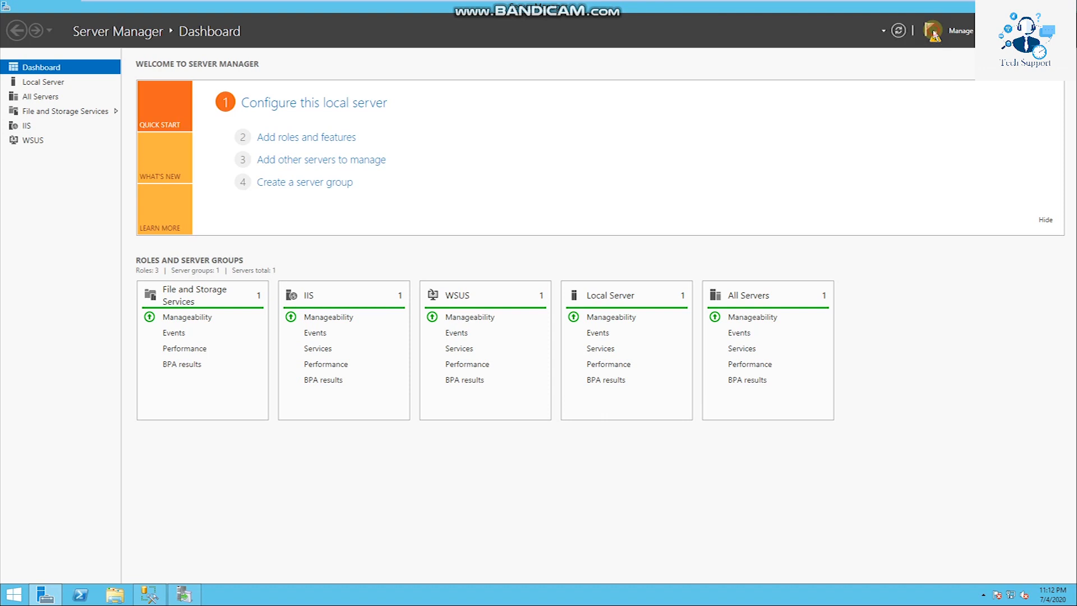
left_click(184, 595)
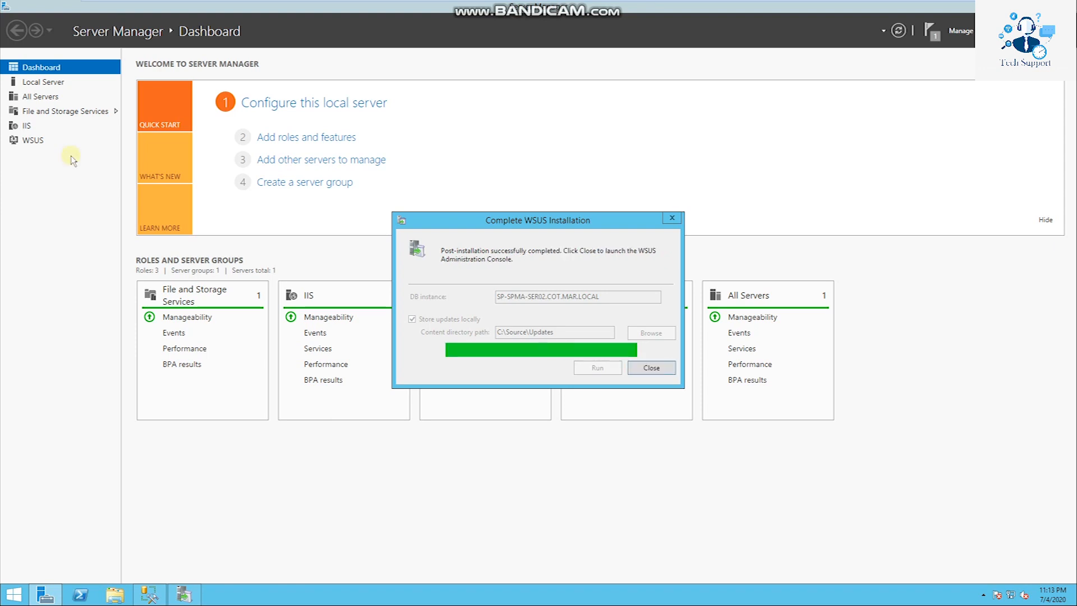
left_click(521, 222)
left_click(650, 368)
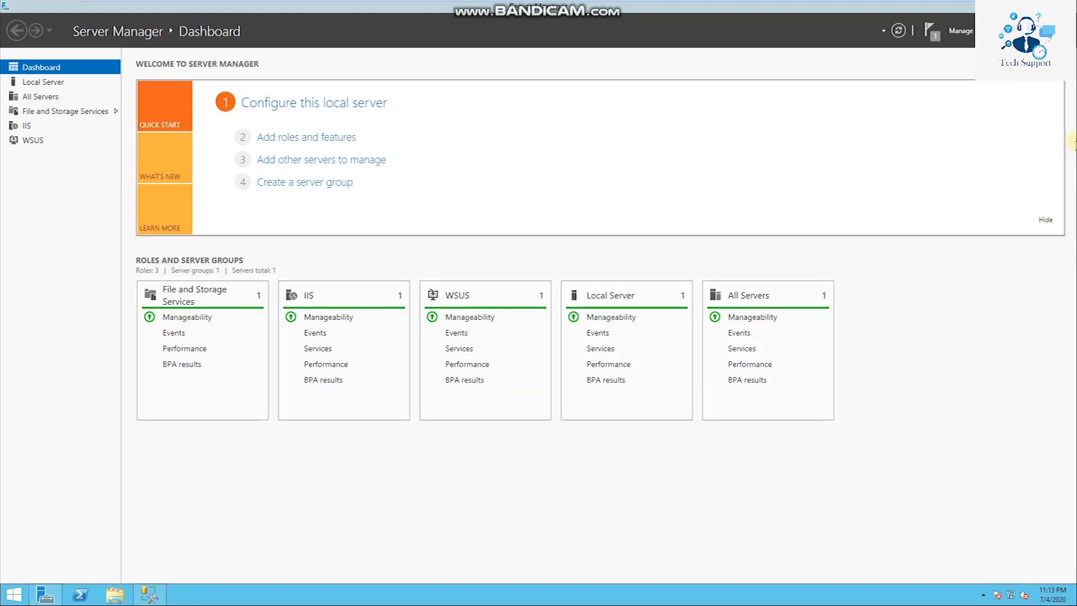
Step: Review the WSUS post-deployment configuration task and remove it from the Server Manager notifications
left_click(926, 31)
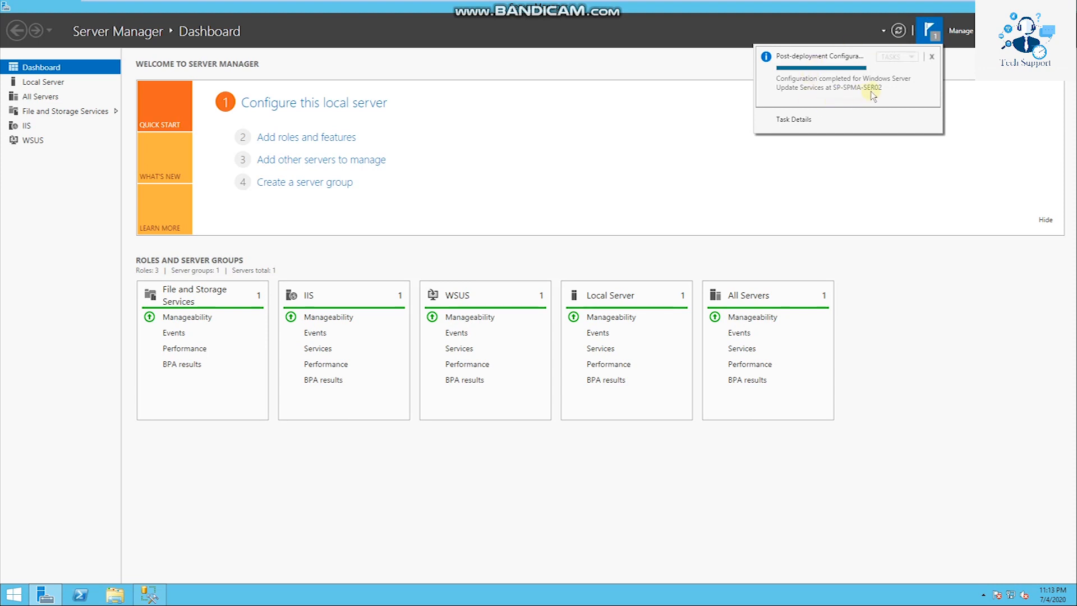
left_click(930, 57)
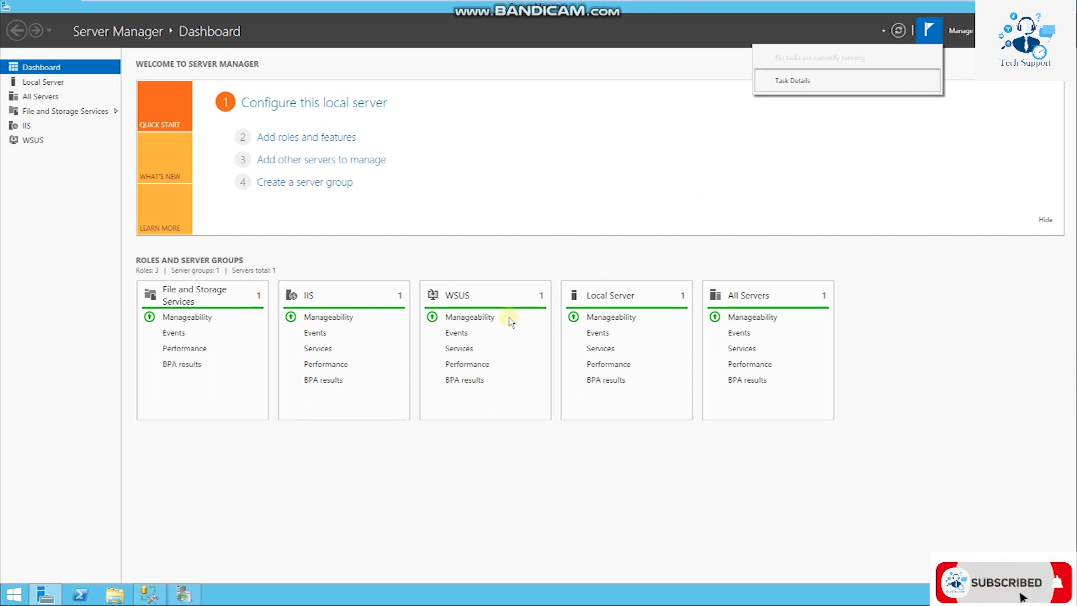